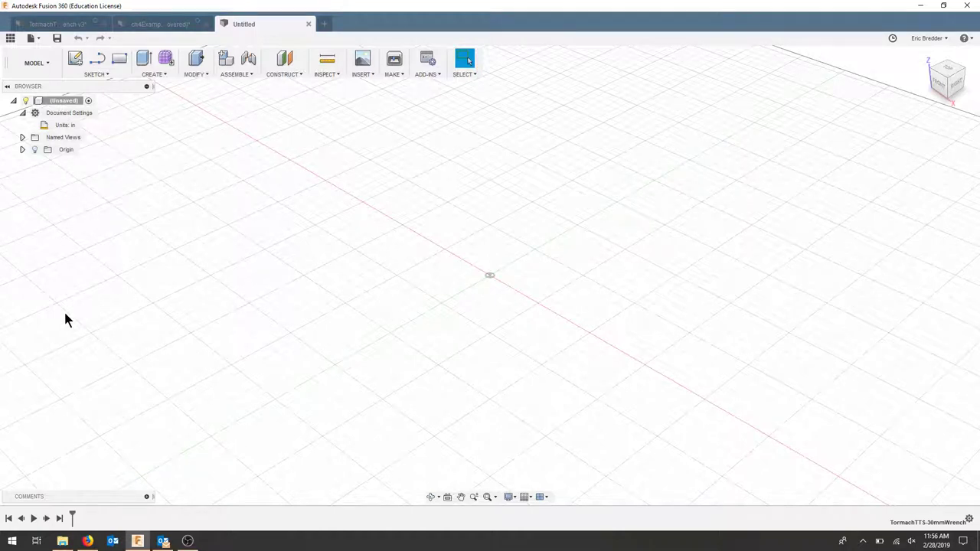
# Add a new component to the root of the empty untitled design.
pyautogui.click(169, 26)
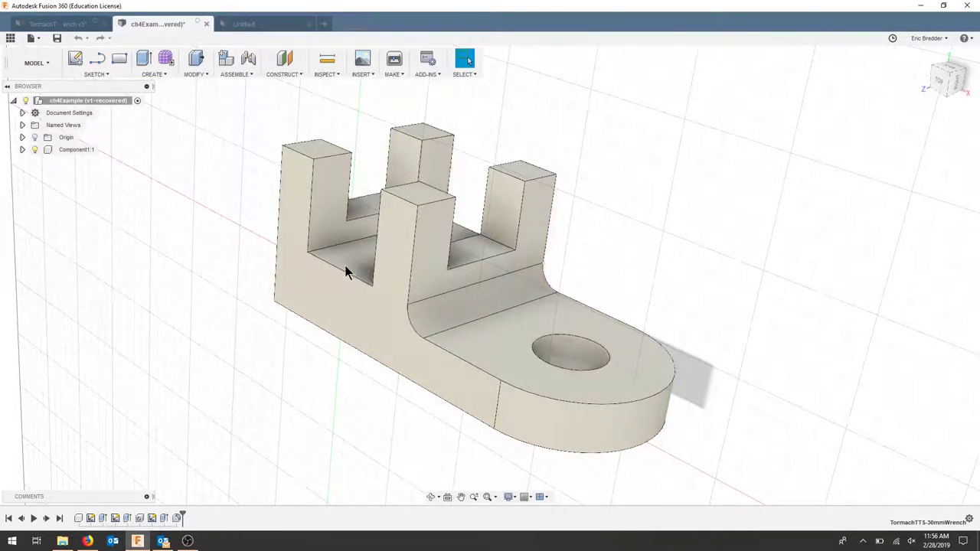
pyautogui.click(255, 24)
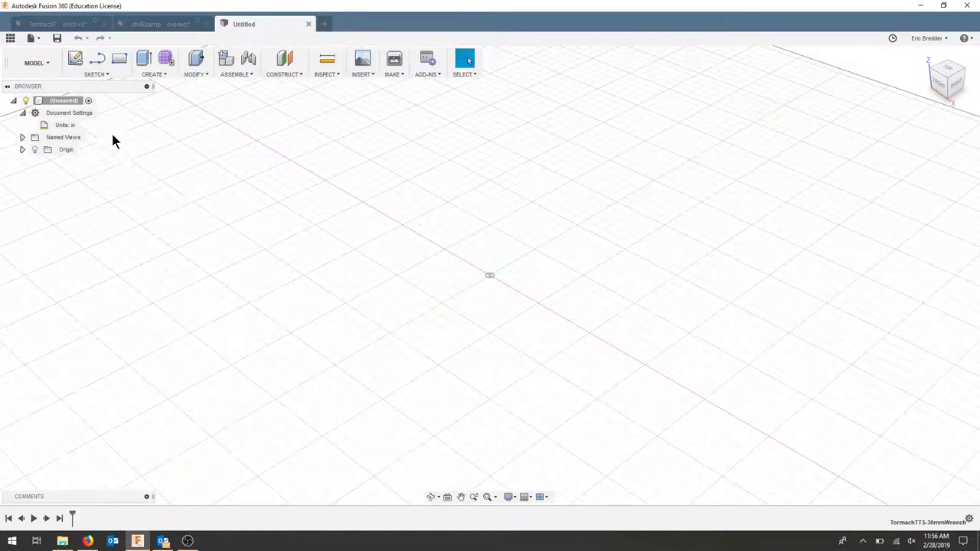
pyautogui.rightClick(65, 100)
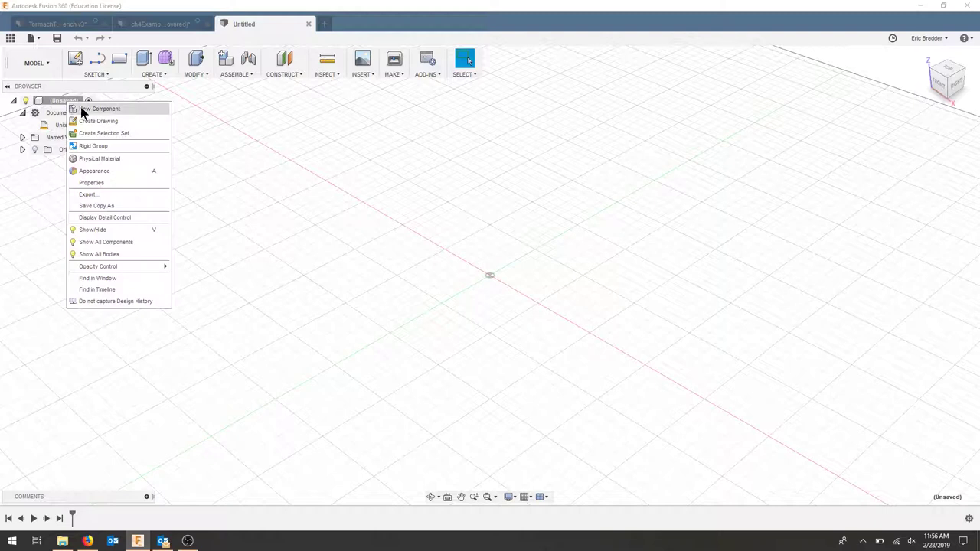
pyautogui.click(84, 107)
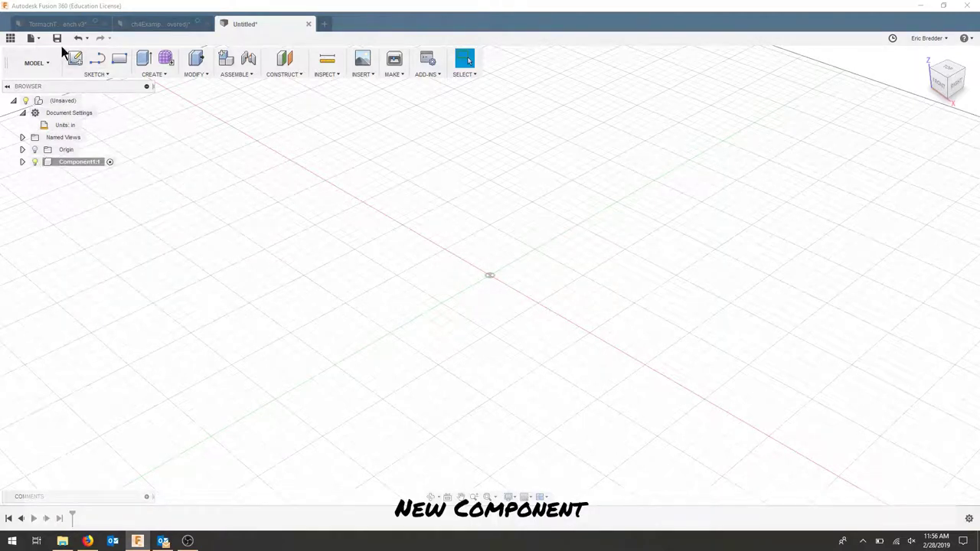
# Save the design as ch4ExampleVideo.
pyautogui.click(56, 44)
pyautogui.write('ch4ExampleVideo')
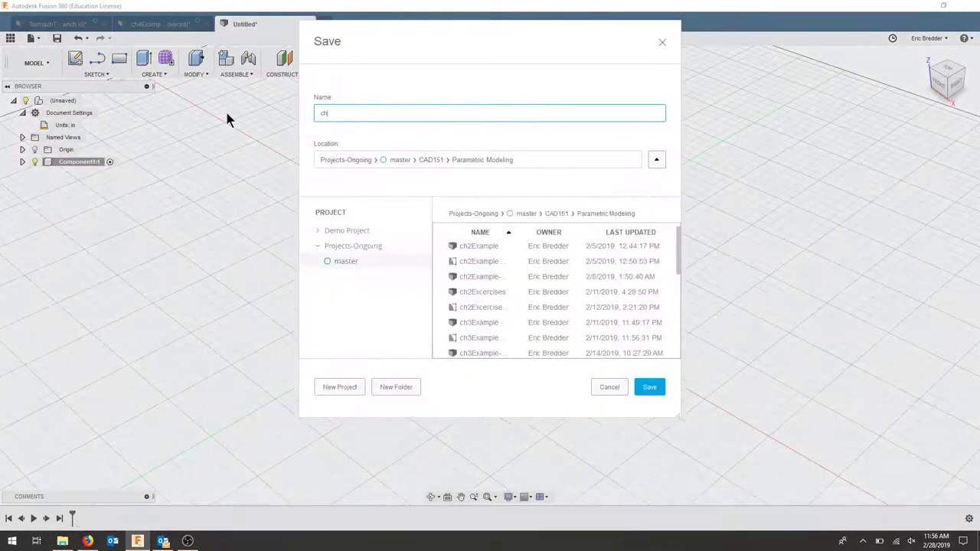
pyautogui.press('Return')
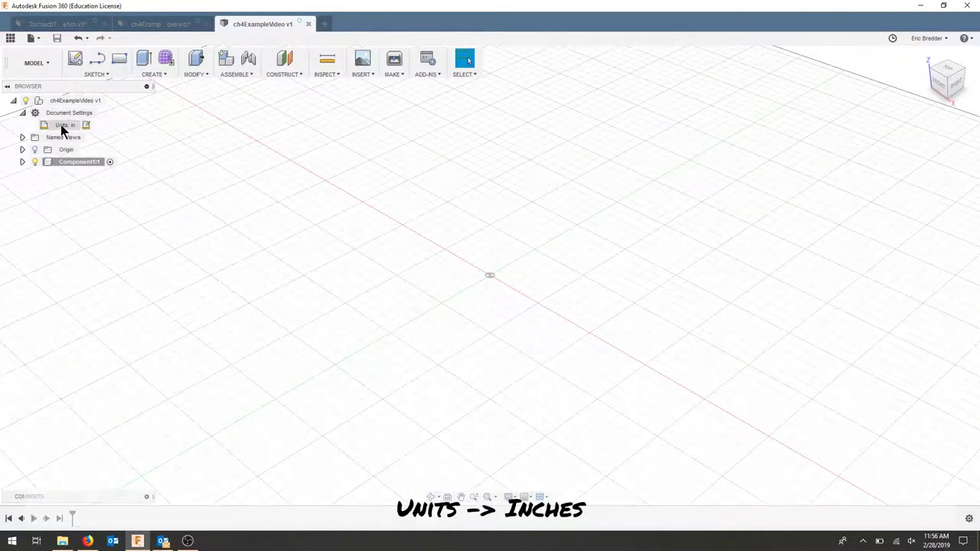
pyautogui.moveTo(49, 125)
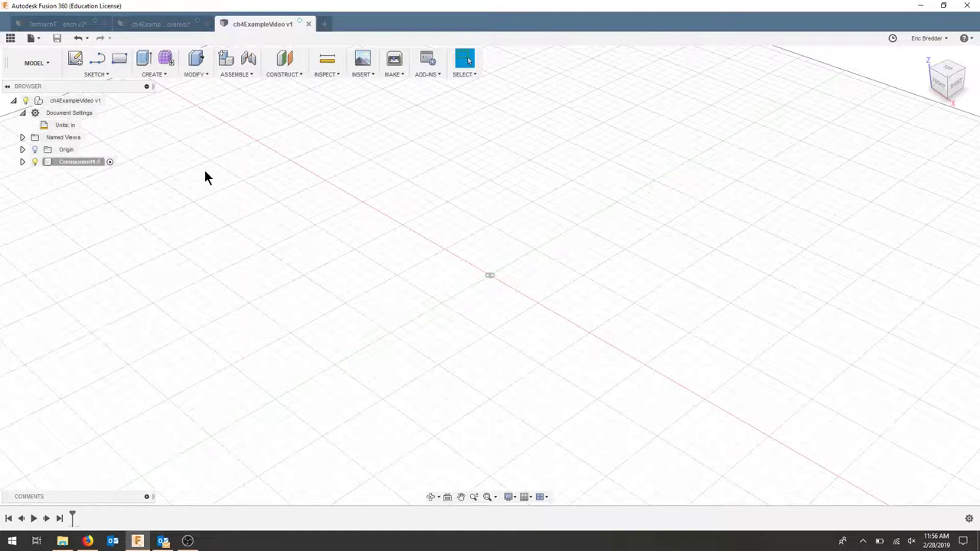
# On the XZ plane, draw a closed stepped line outline with a base and two upright legs.
pyautogui.click(97, 61)
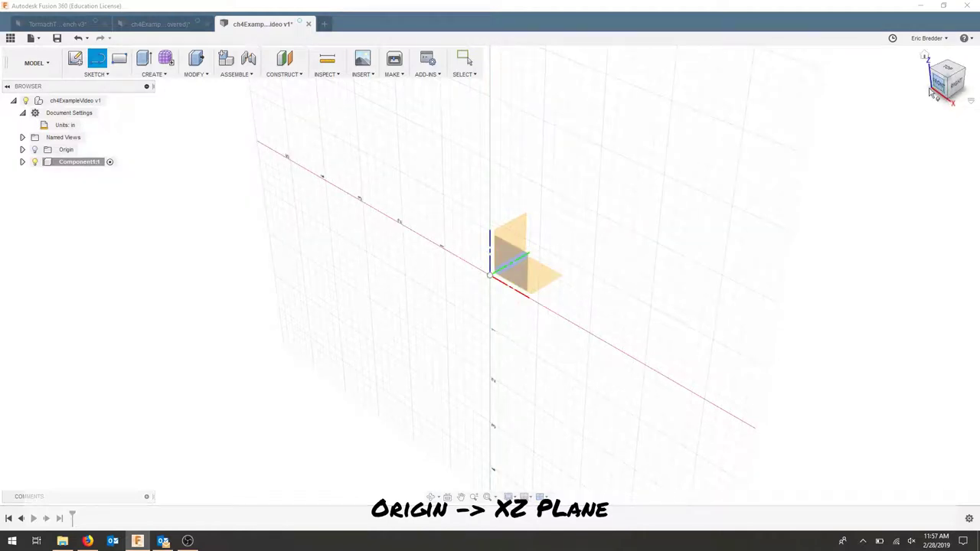
pyautogui.click(509, 272)
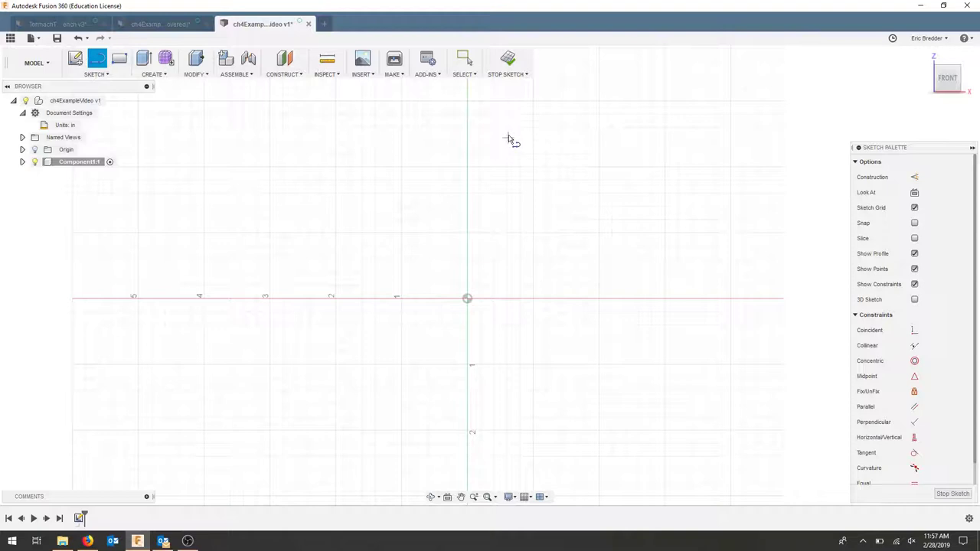
pyautogui.click(507, 137)
pyautogui.click(512, 258)
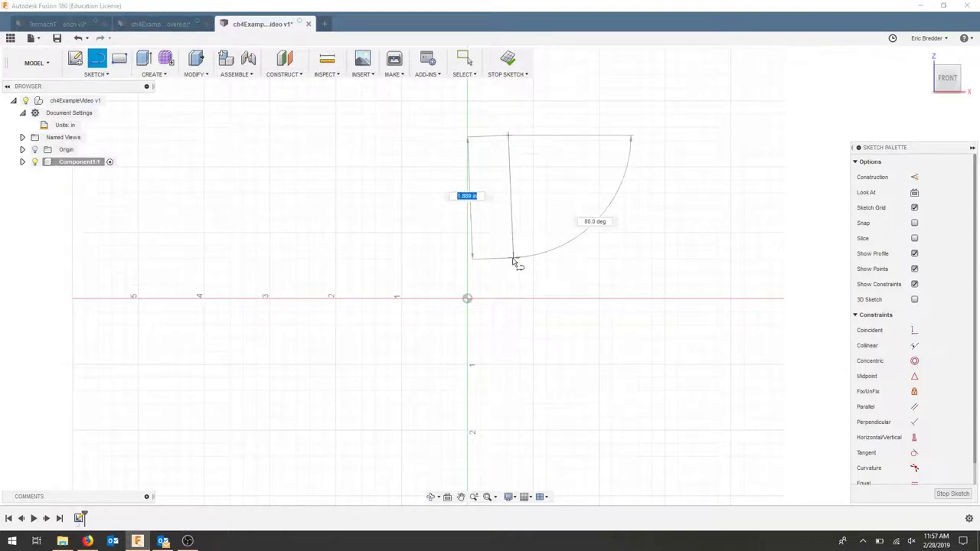
pyautogui.click(730, 259)
pyautogui.moveTo(730, 259); pyautogui.dragTo(602, 215)
pyautogui.click(729, 220)
pyautogui.click(648, 132)
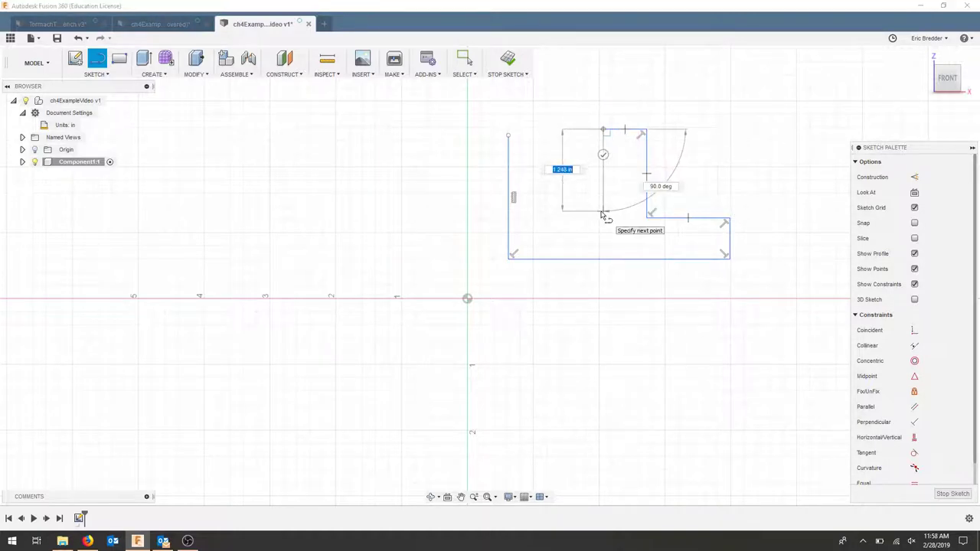
pyautogui.click(602, 213)
pyautogui.click(543, 211)
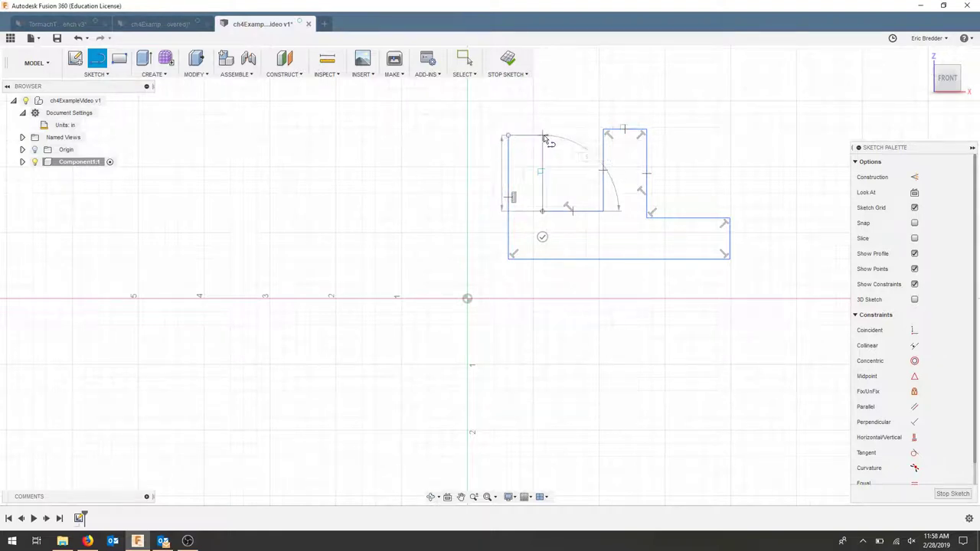
pyautogui.click(541, 136)
pyautogui.click(509, 135)
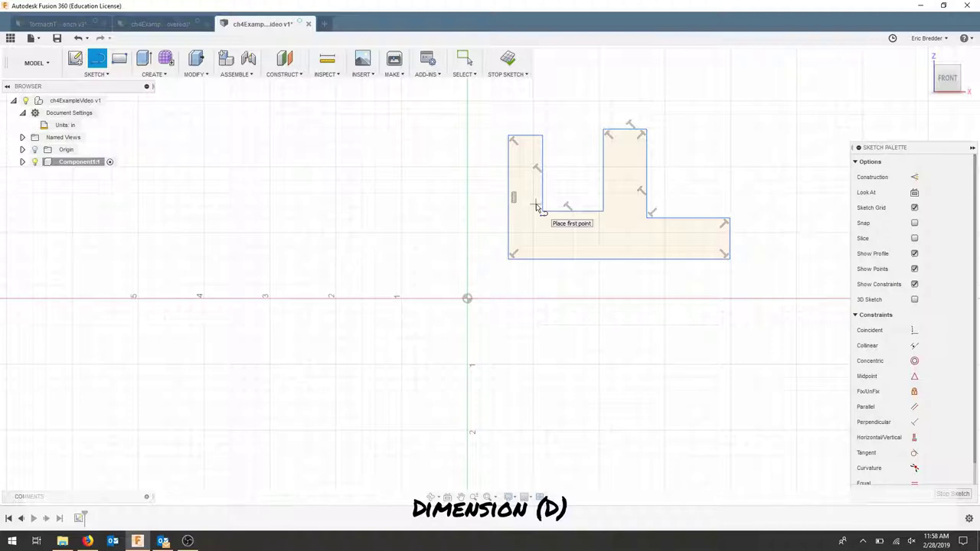
# Dimension the bottom edge to 3.25 and the right base step to 0.5.
pyautogui.press('d')
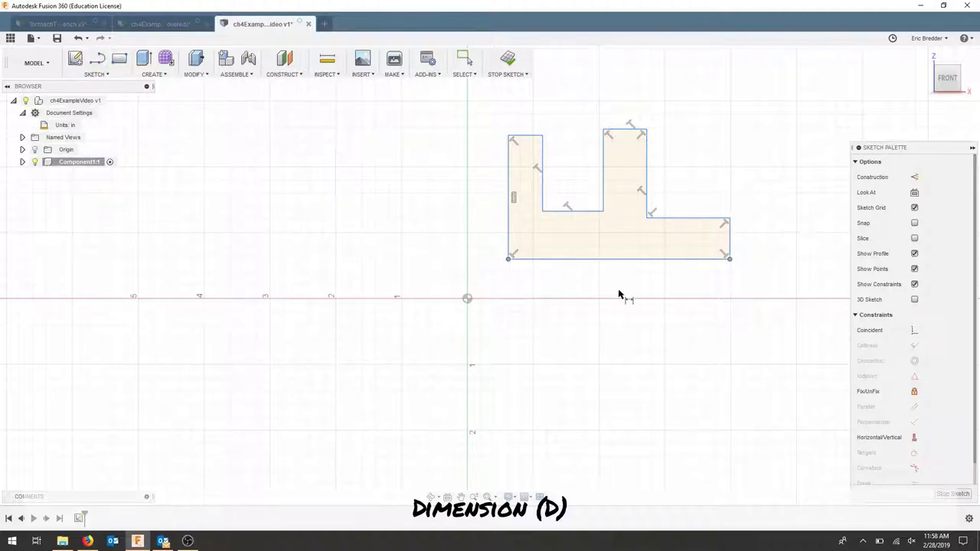
pyautogui.click(619, 259)
pyautogui.click(647, 322)
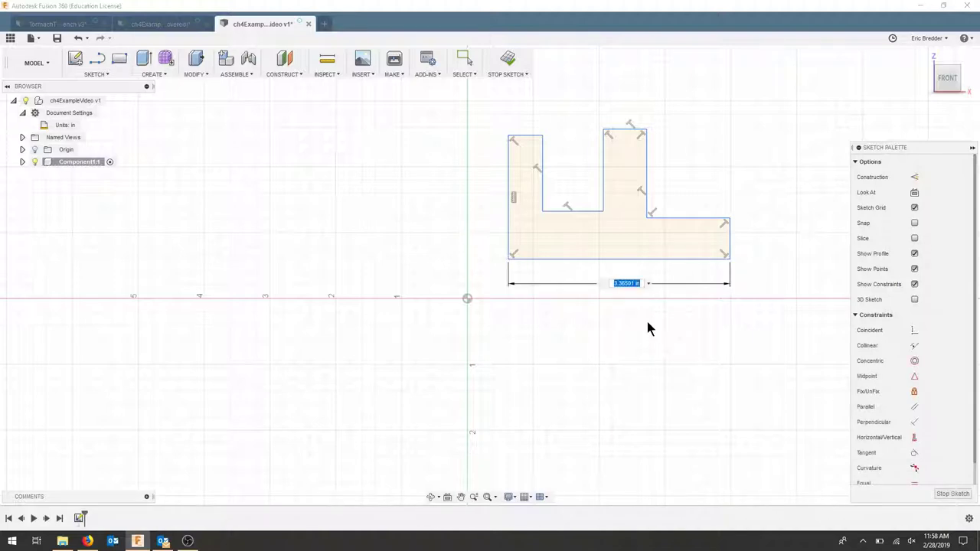
pyautogui.write('3.25')
pyautogui.press('Return')
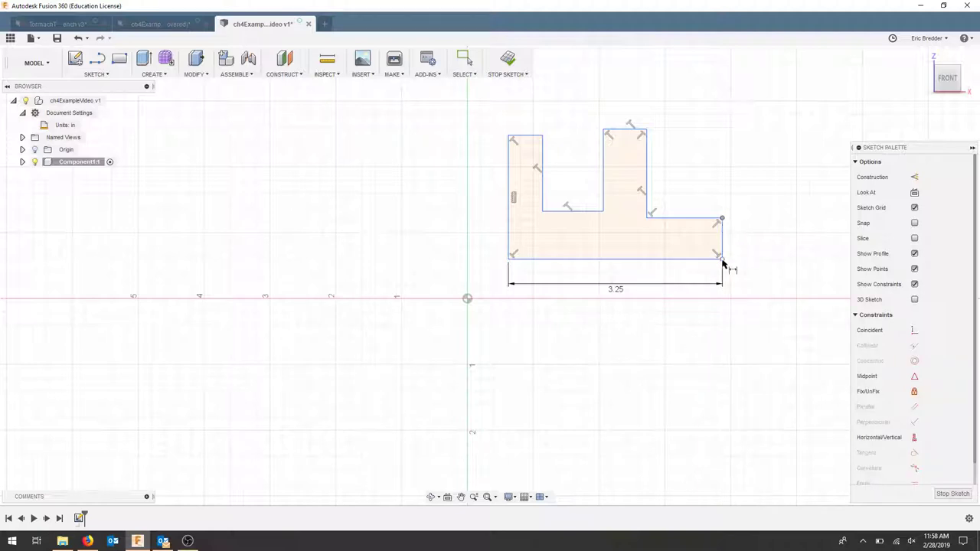
pyautogui.click(722, 258)
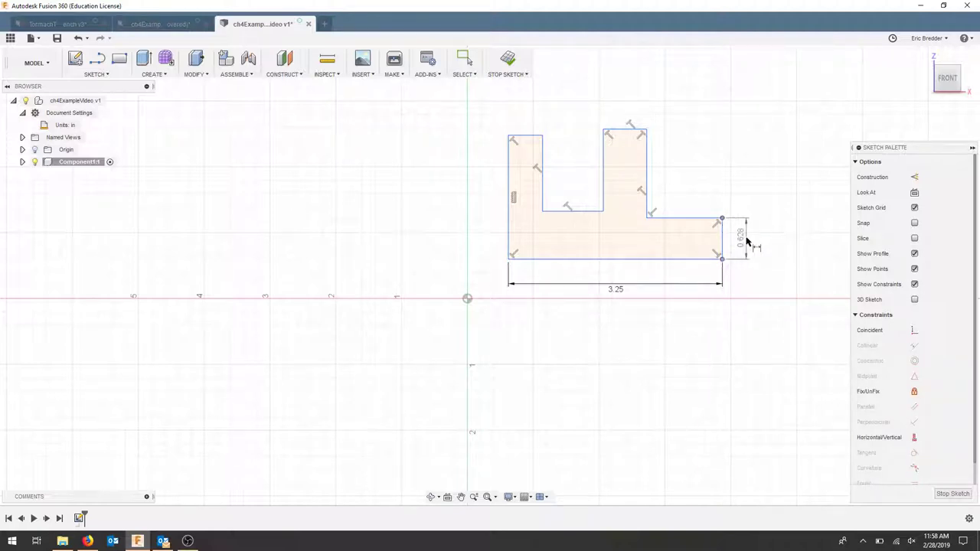
pyautogui.click(747, 242)
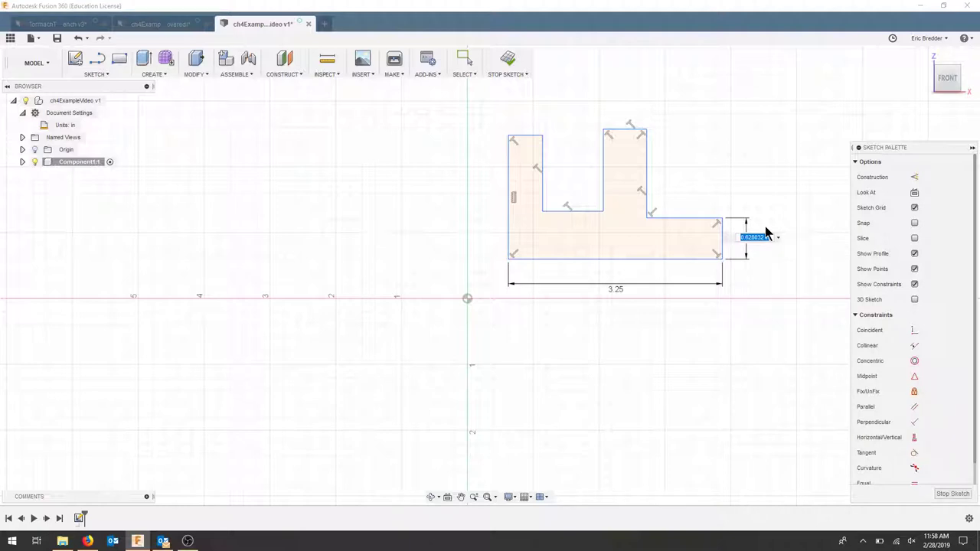
pyautogui.write('.5')
pyautogui.press('Return')
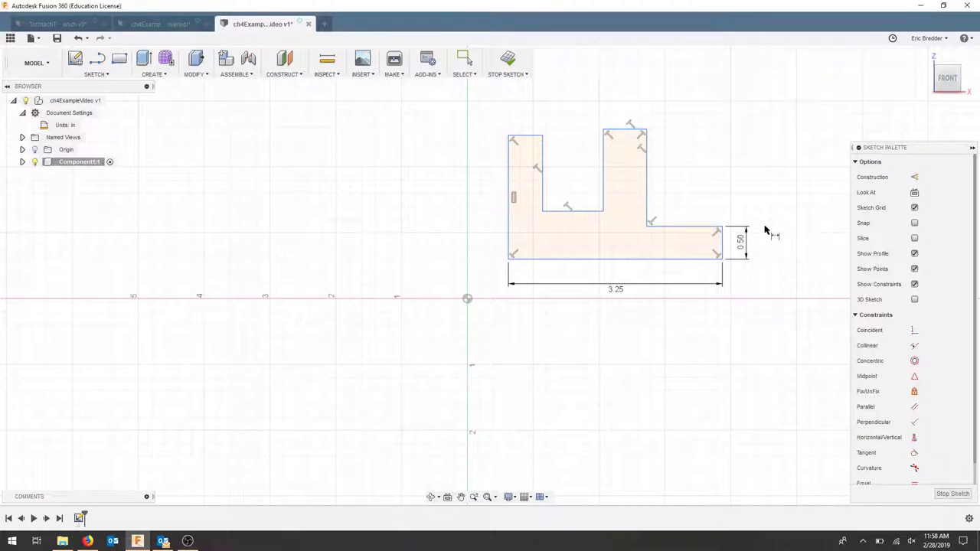
# Set the floor height between the uprights to 0.75 and the left height to 1.75.
pyautogui.click(579, 259)
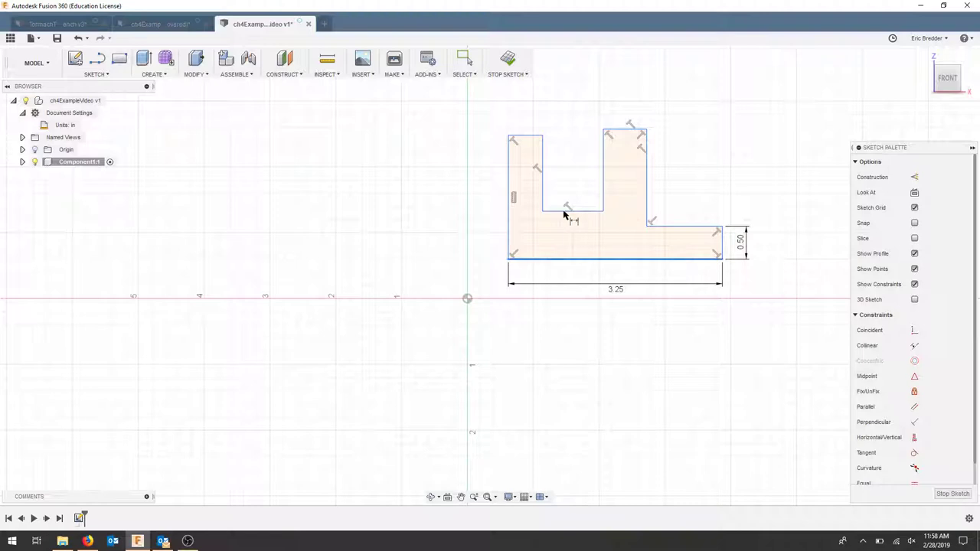
pyautogui.click(564, 211)
pyautogui.click(568, 231)
pyautogui.write('.75')
pyautogui.press('Return')
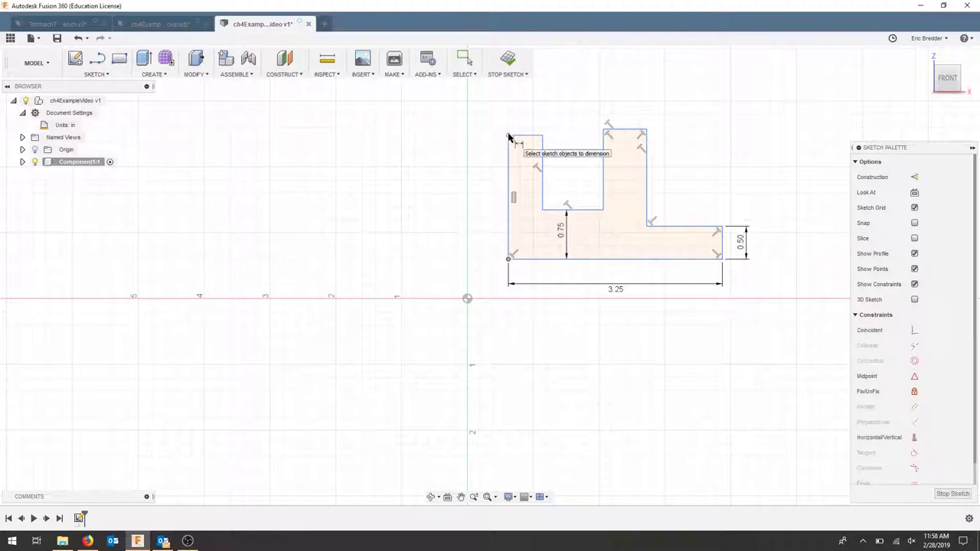
pyautogui.click(509, 164)
pyautogui.click(492, 202)
pyautogui.write('1.75')
pyautogui.press('Return')
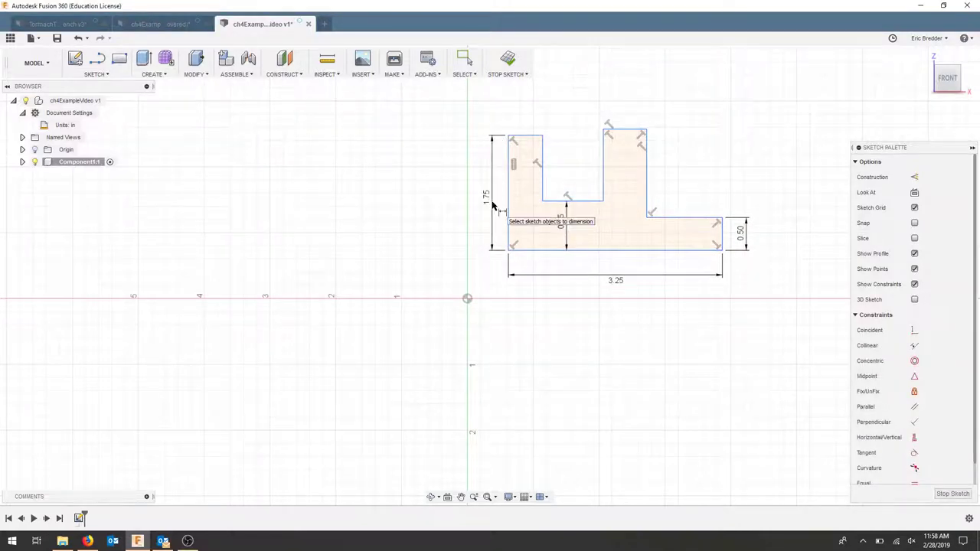
# Dimension both upright tops to 0.5 wide and the span across the uprights to 2.
pyautogui.click(525, 136)
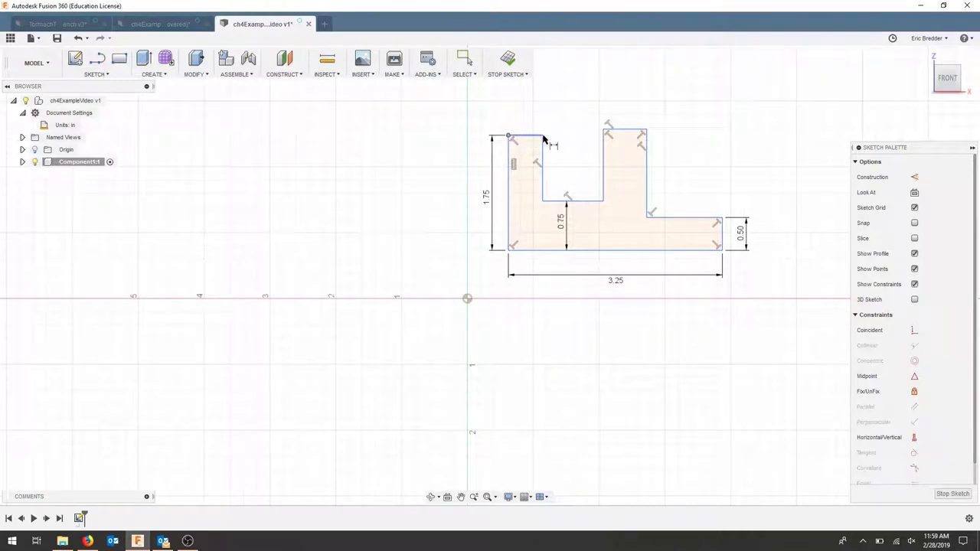
pyautogui.click(528, 123)
pyautogui.write('.5')
pyautogui.press('Return')
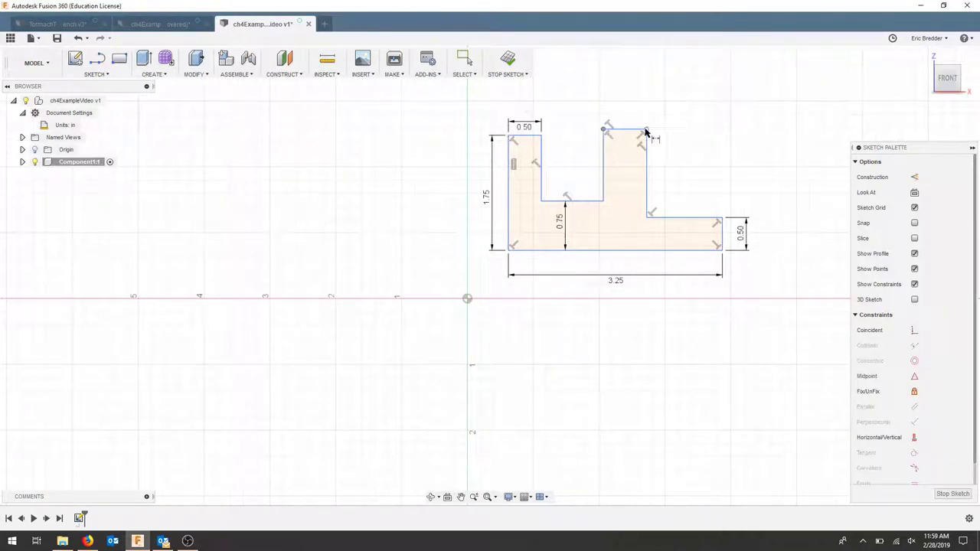
pyautogui.click(636, 131)
pyautogui.click(626, 117)
pyautogui.write('.5')
pyautogui.press('Return')
pyautogui.click(509, 136)
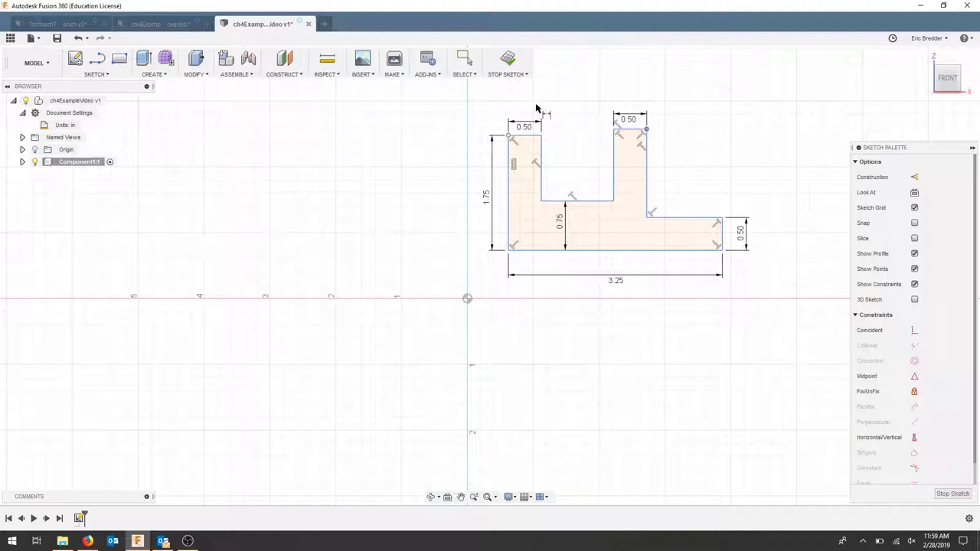
pyautogui.click(645, 130)
pyautogui.click(583, 141)
pyautogui.write('2')
pyautogui.press('Return')
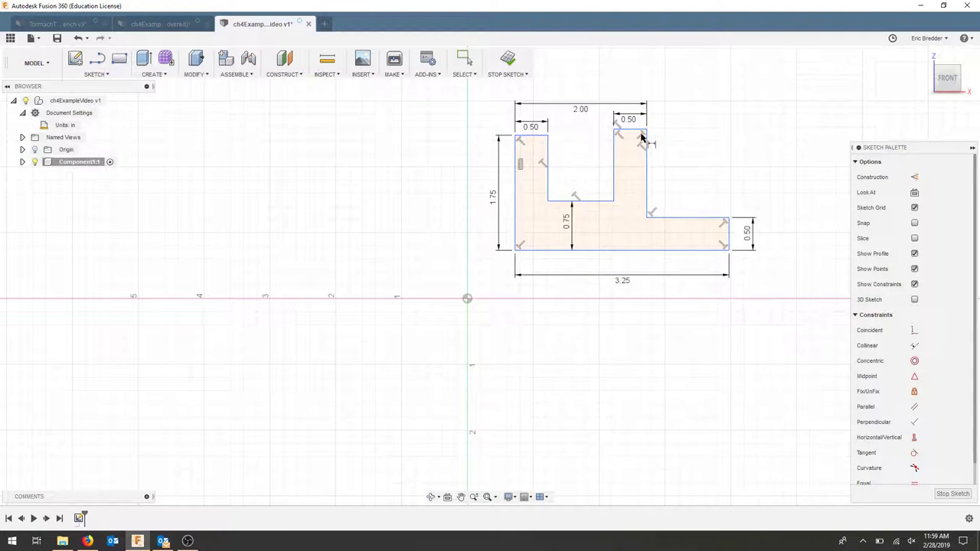
# Make the two upright tops collinear and pin the bottom-left corner to the sketch origin.
pyautogui.click(914, 345)
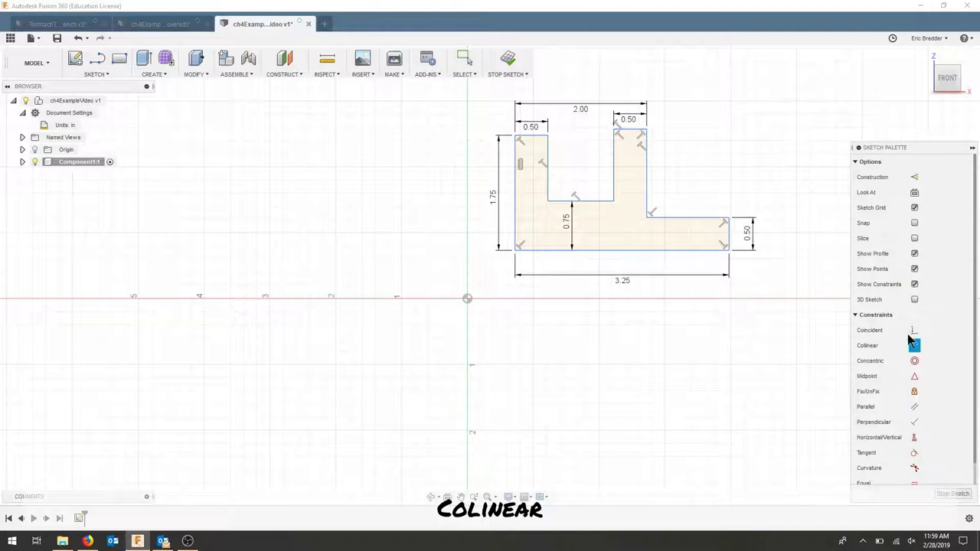
pyautogui.click(630, 132)
pyautogui.click(538, 136)
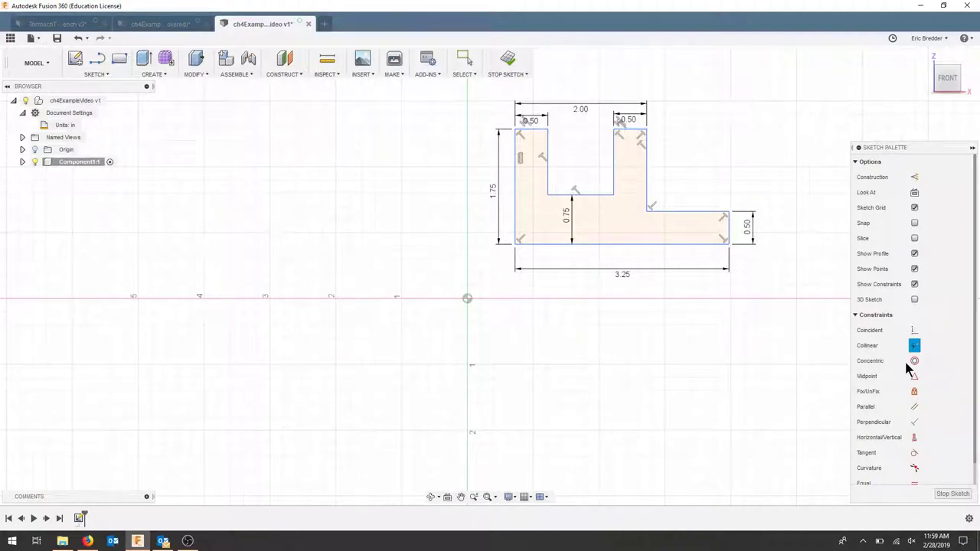
pyautogui.click(914, 330)
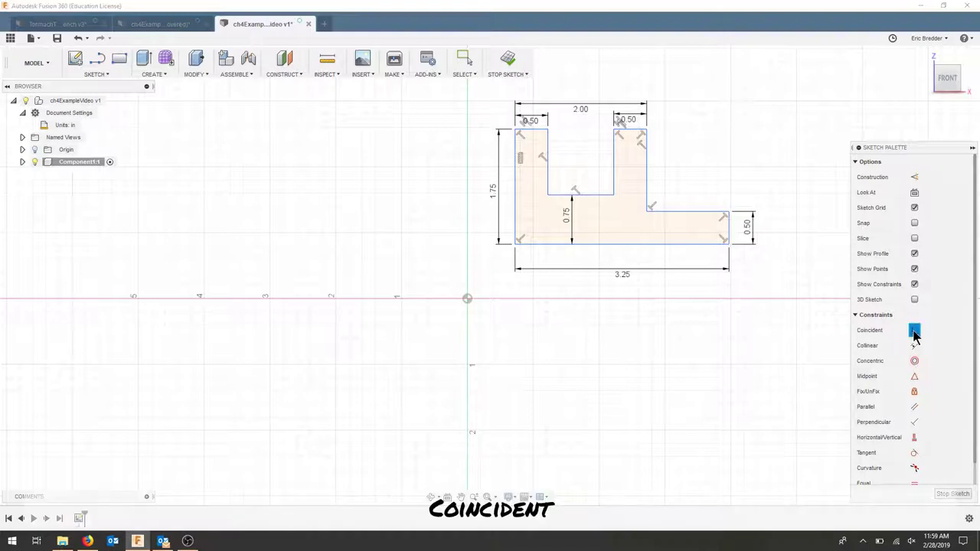
pyautogui.click(516, 244)
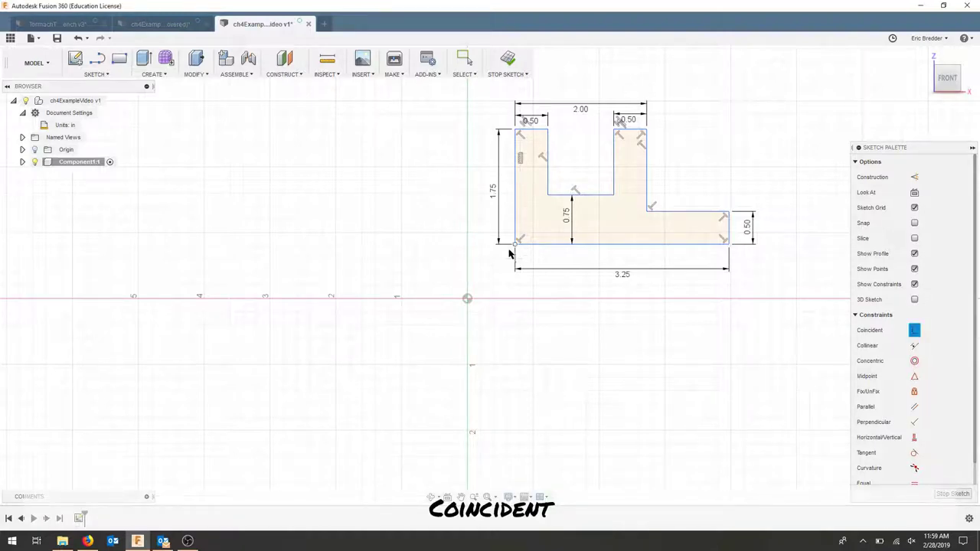
pyautogui.click(467, 298)
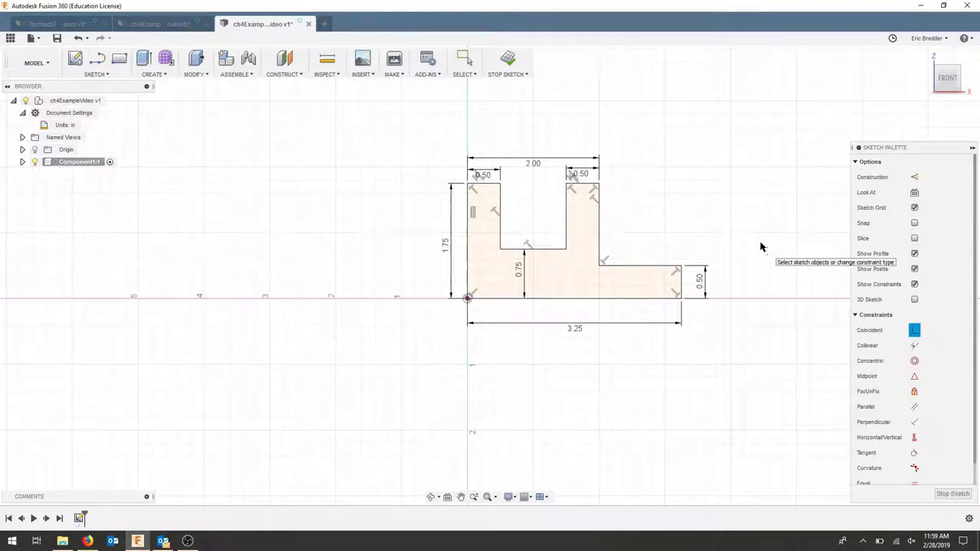
# Extrude the bracket profile symmetrically to a 2.5 in whole length, forming a solid body.
pyautogui.click(508, 63)
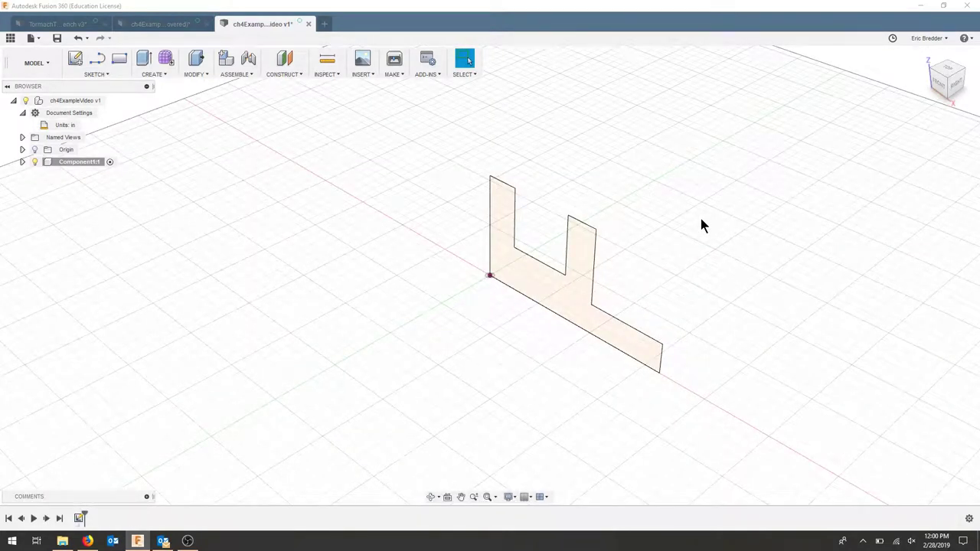
pyautogui.press('e')
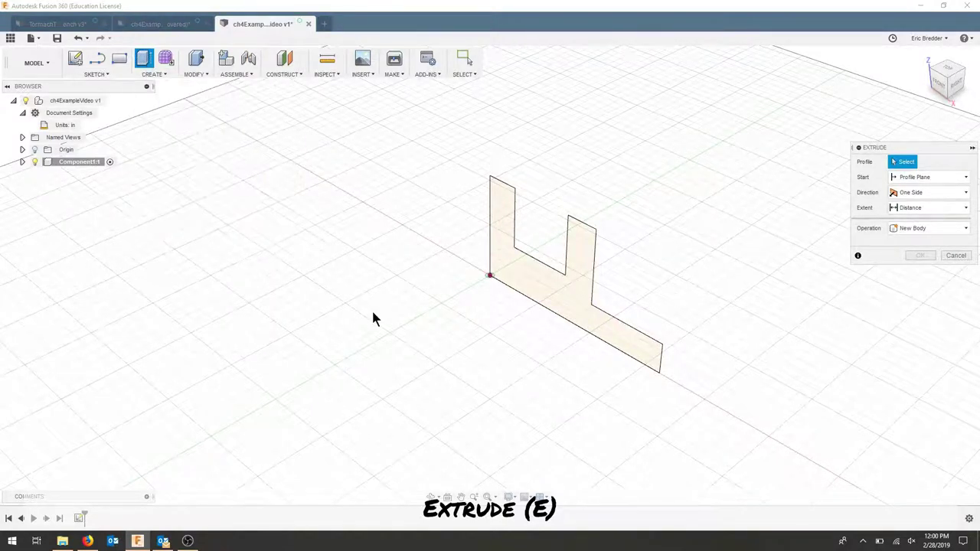
pyautogui.click(571, 299)
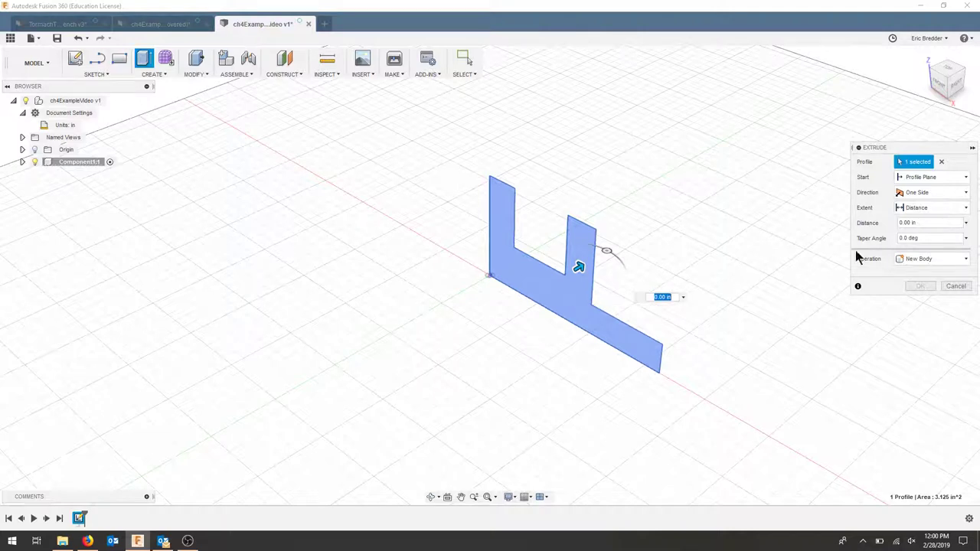
pyautogui.click(947, 197)
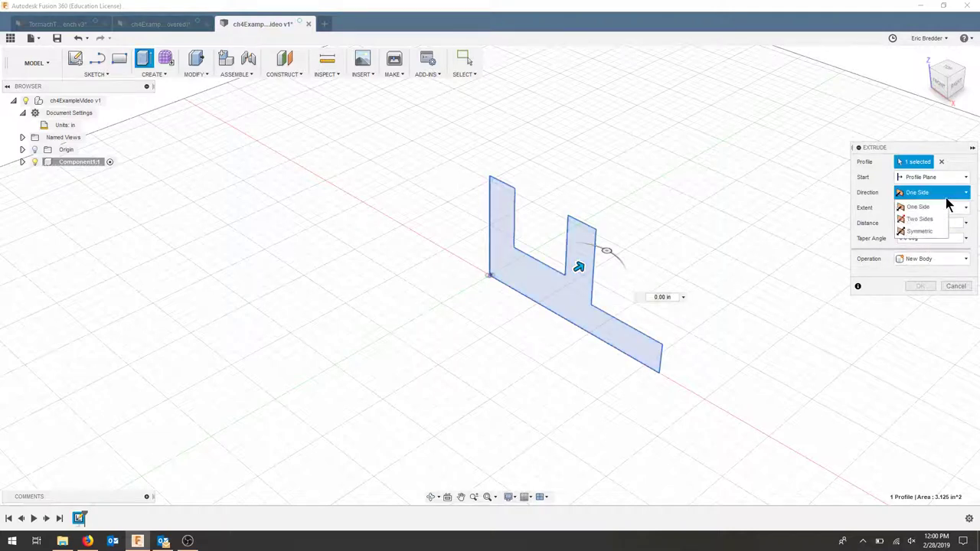
pyautogui.click(910, 231)
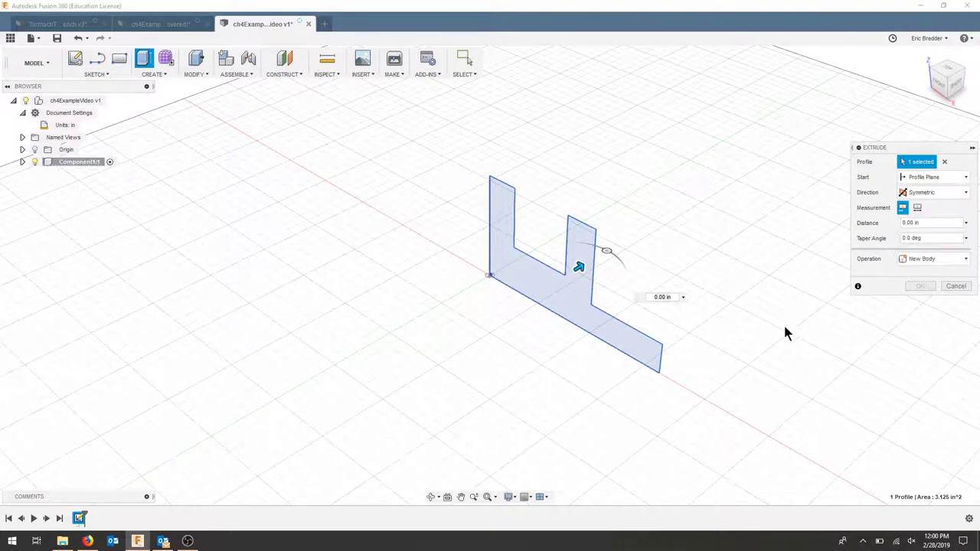
pyautogui.click(922, 222)
pyautogui.write('2.5')
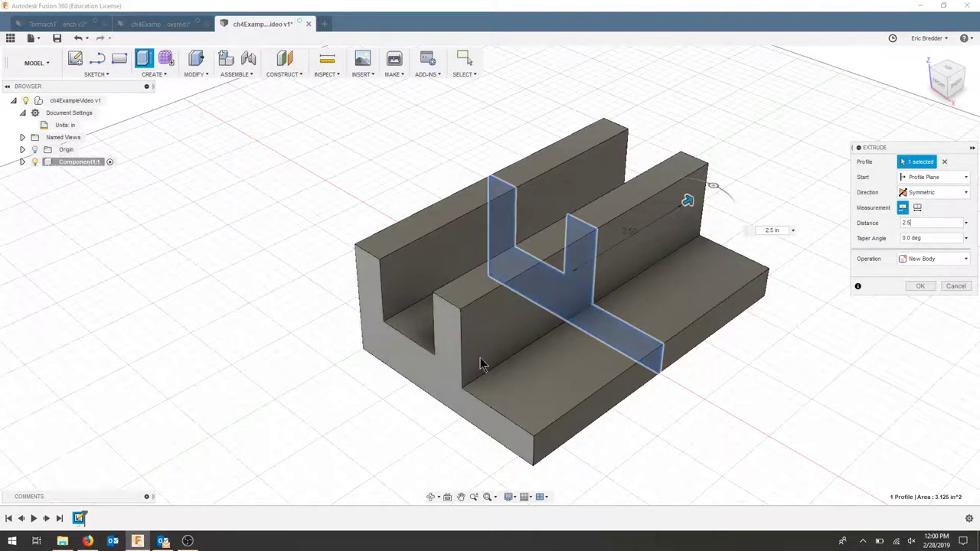
pyautogui.click(917, 209)
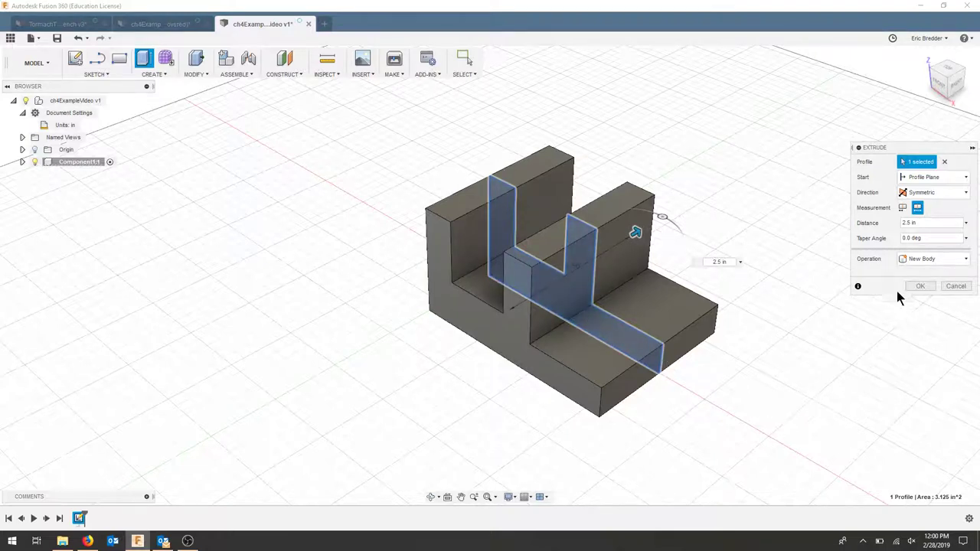
pyautogui.click(918, 287)
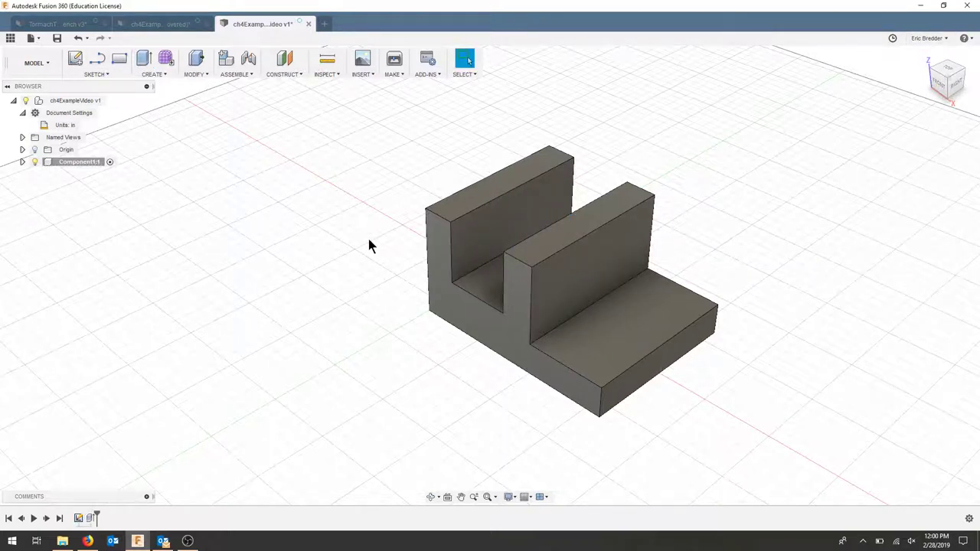
# Rename the bracket sketch in the timeline to initialGeom.
pyautogui.rightClick(79, 520)
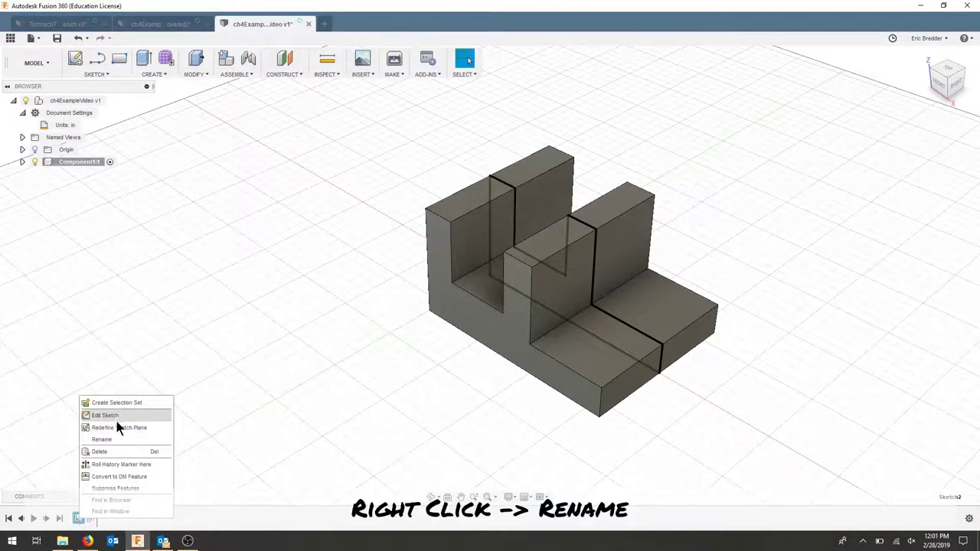
pyautogui.click(117, 443)
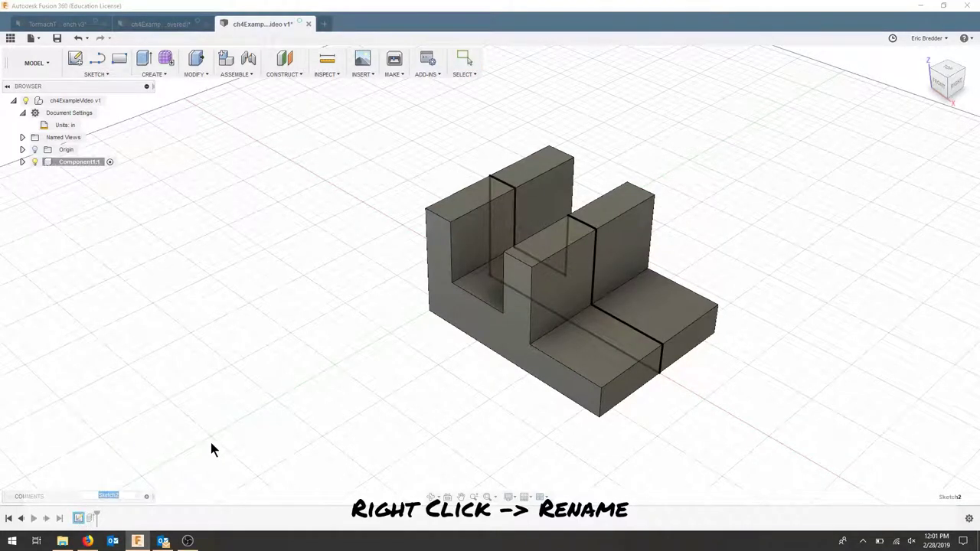
pyautogui.write('mba')
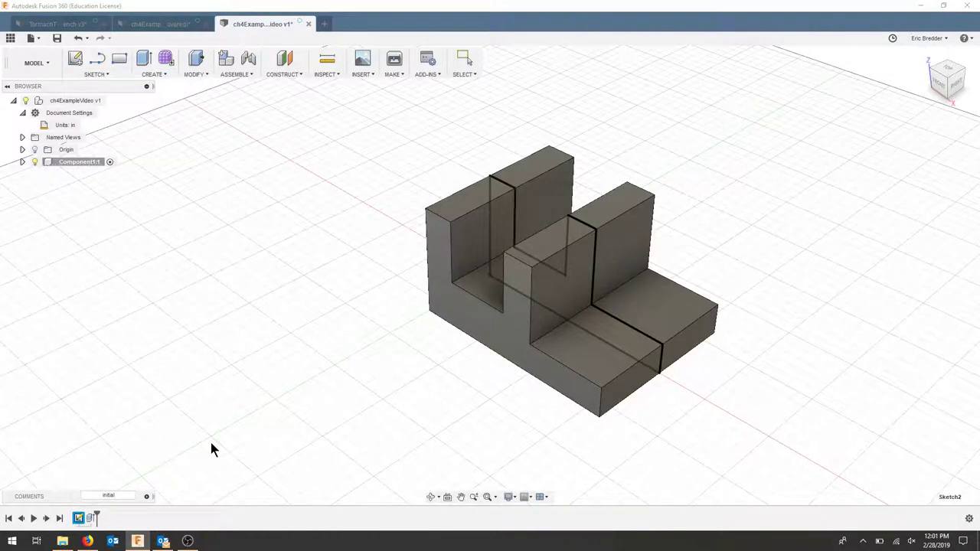
pyautogui.write('Geometry')
pyautogui.press('Return')
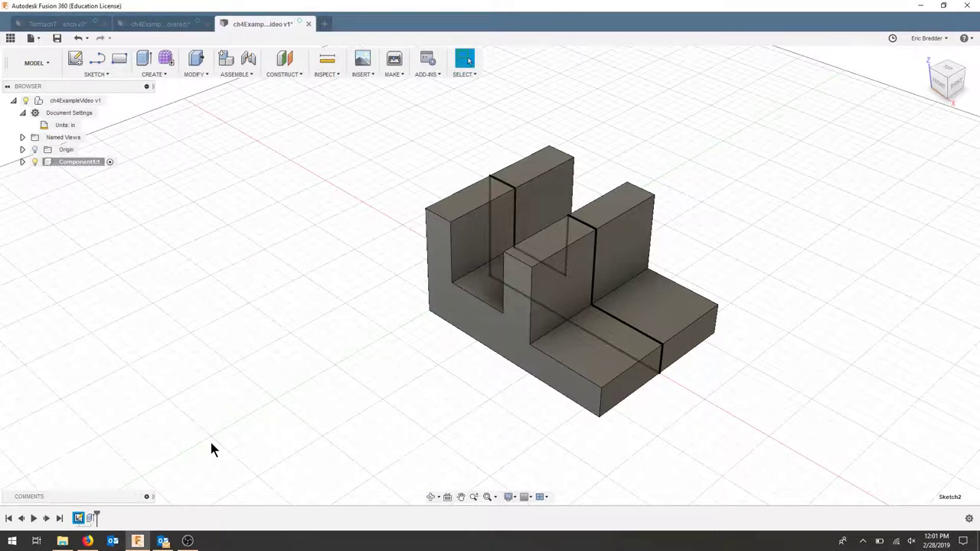
# Rename the extrusion feature to geoExtrude.
pyautogui.rightClick(91, 519)
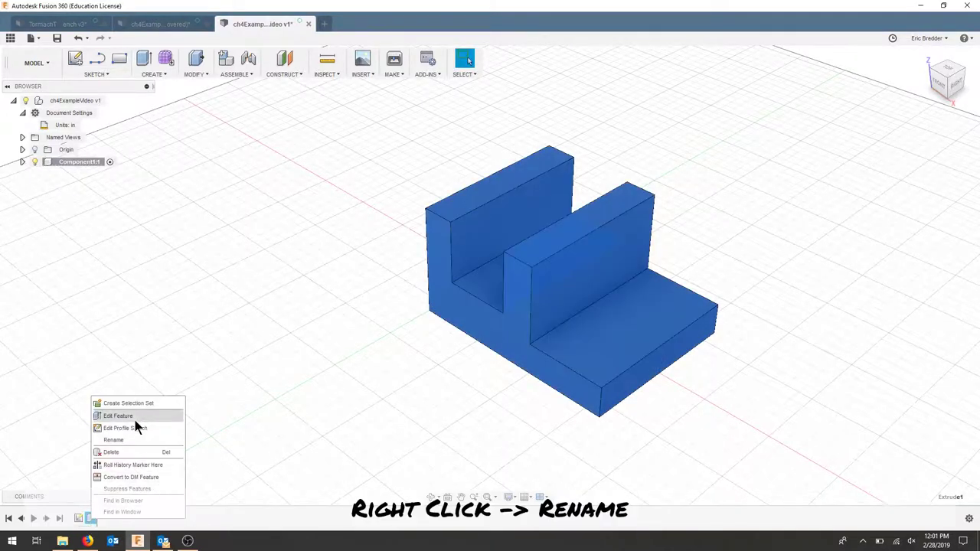
pyautogui.click(126, 441)
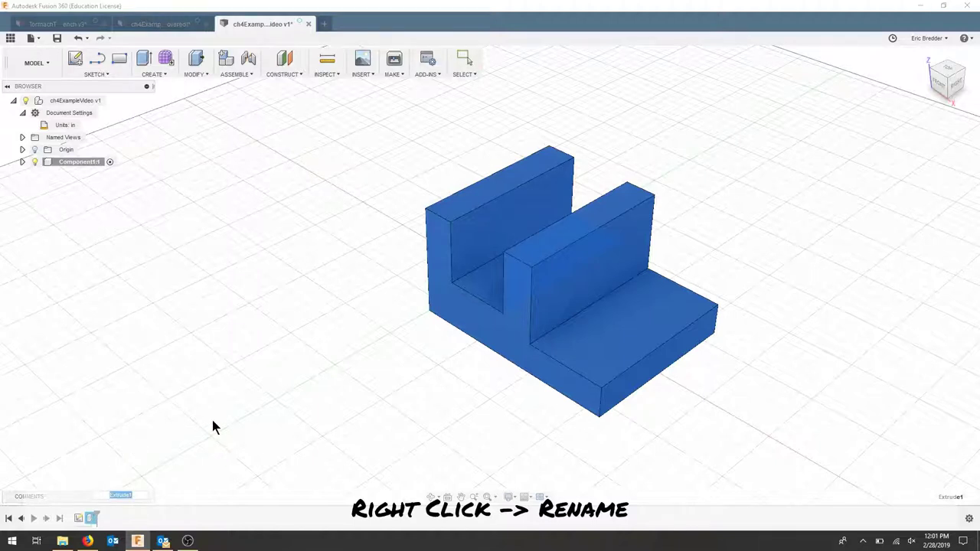
pyautogui.write('geoExtrude')
pyautogui.press('Return')
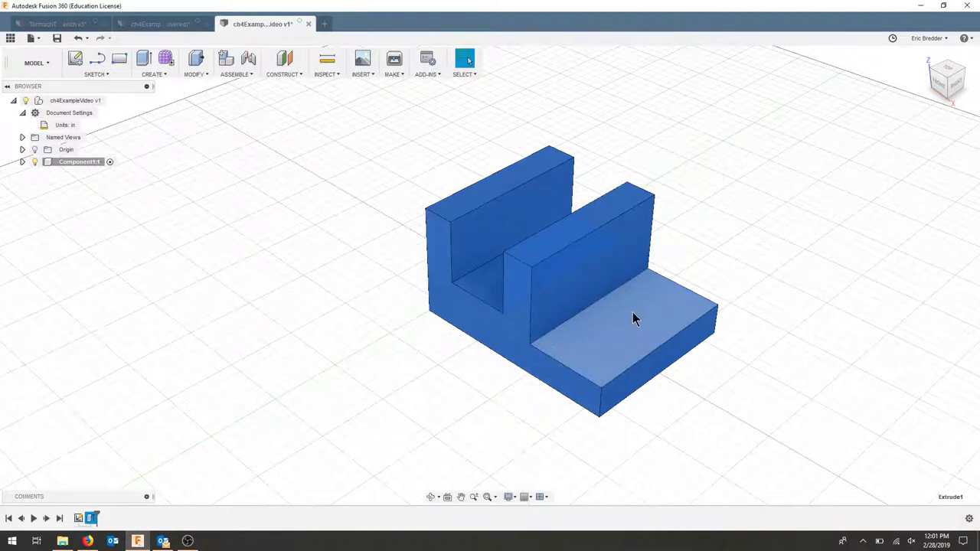
pyautogui.click(89, 518)
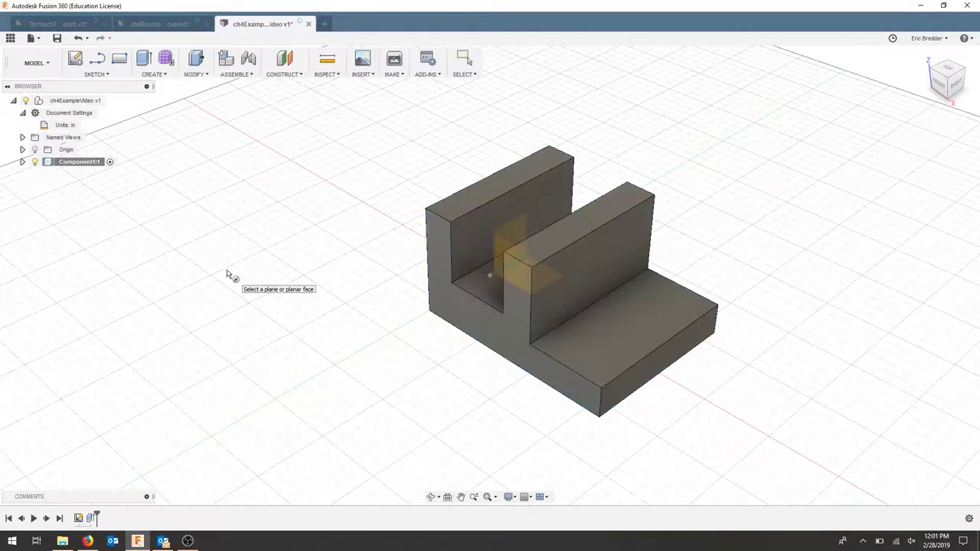
# On the bracket's underside face, draw a two-point circle from the top-right to the bottom-right corner.
pyautogui.click(108, 74)
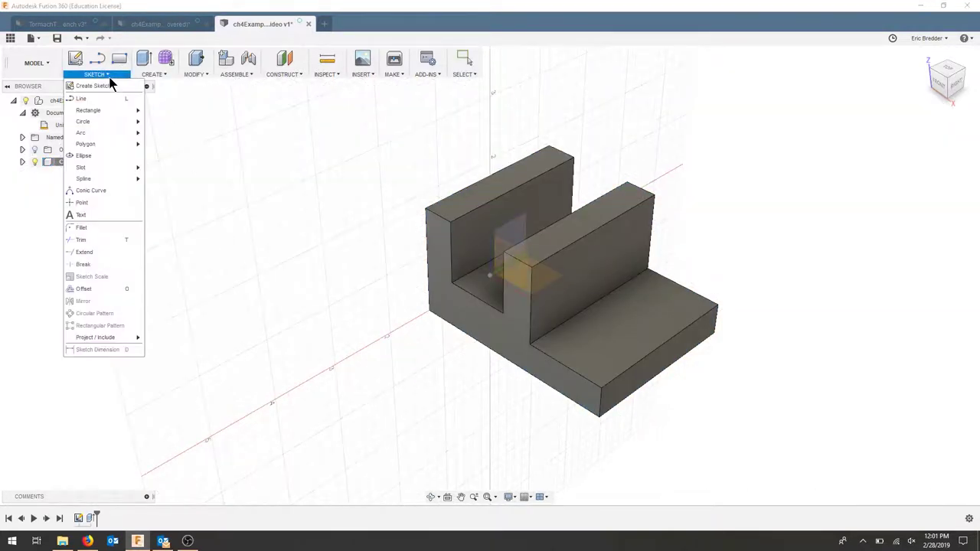
pyautogui.moveTo(112, 127)
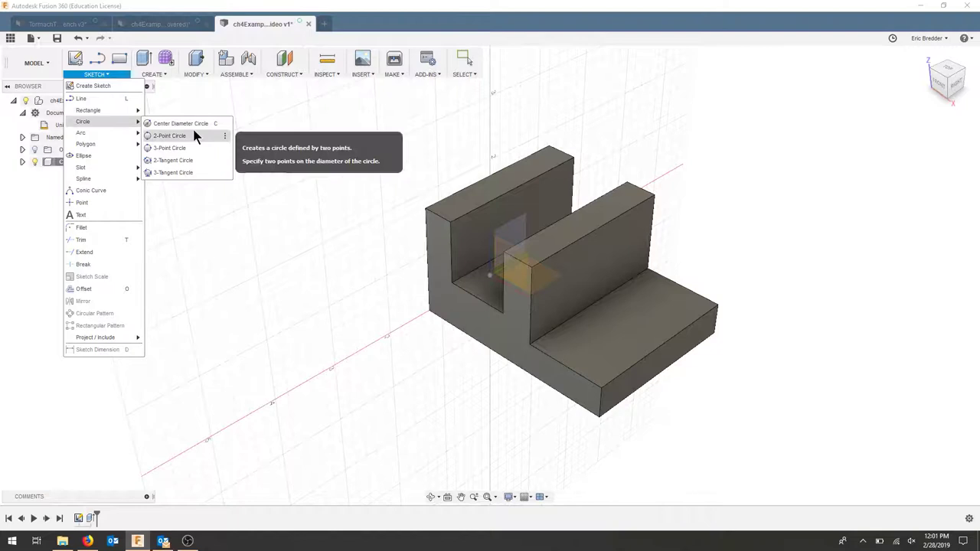
pyautogui.press('Escape')
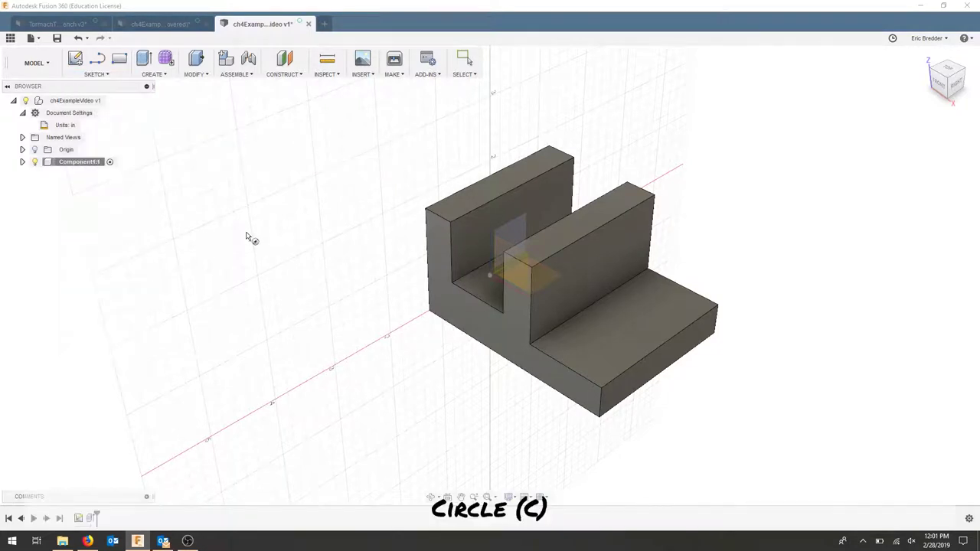
pyautogui.press('c')
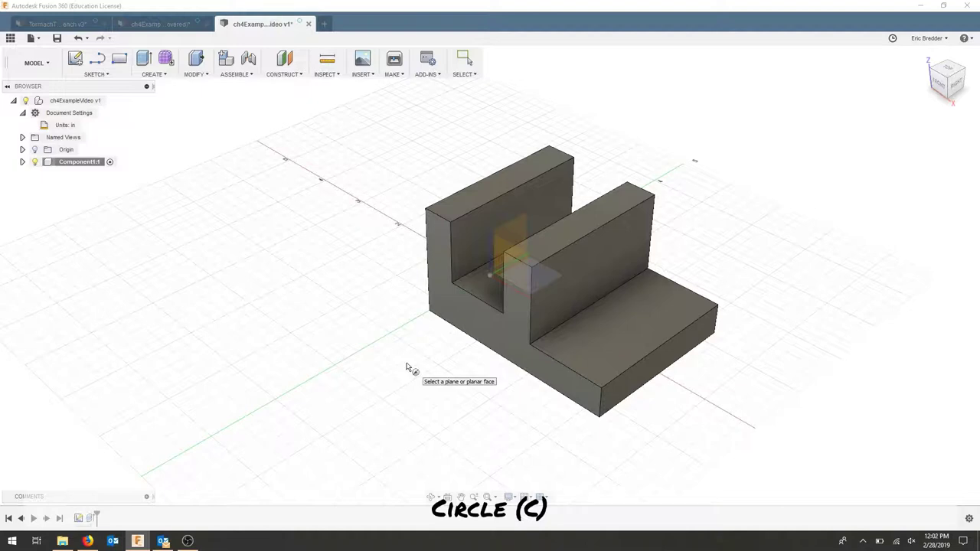
pyautogui.keyDown('shift'); pyautogui.moveTo(568, 457); pyautogui.dragTo(943, 220, button='middle'); pyautogui.keyUp('shift')
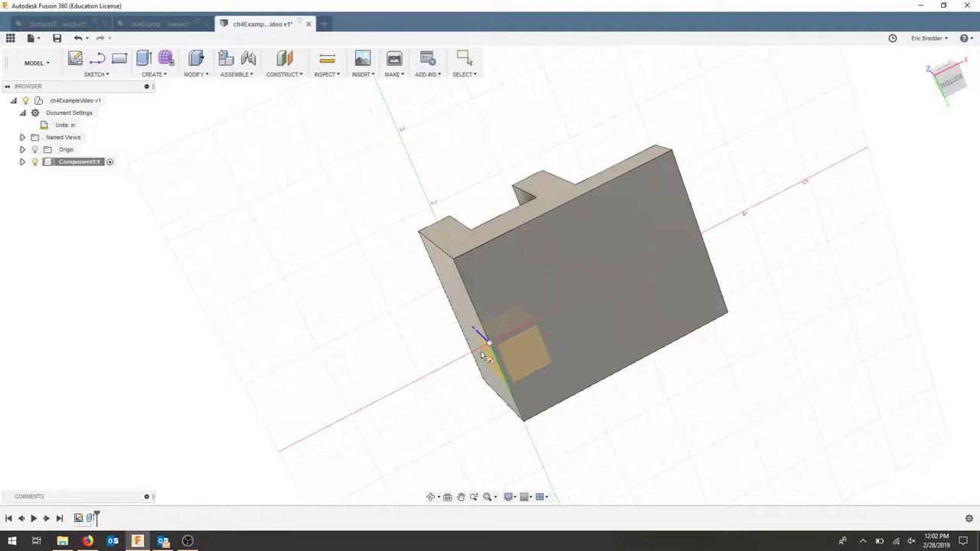
pyautogui.click(655, 223)
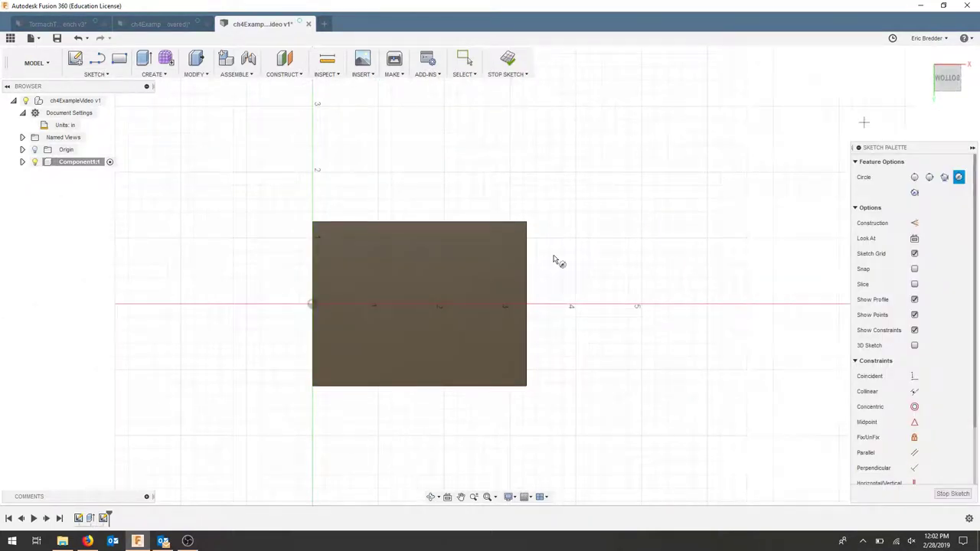
pyautogui.click(914, 177)
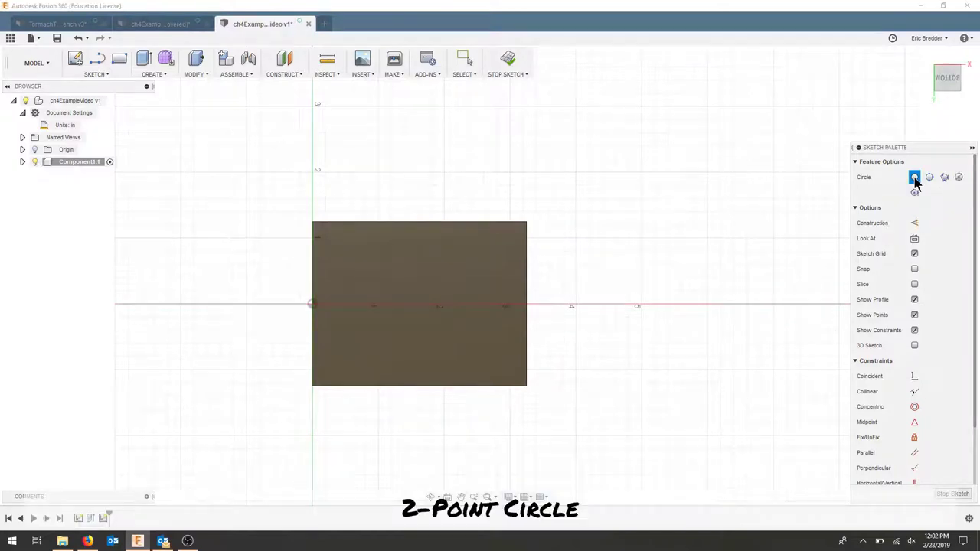
pyautogui.click(526, 223)
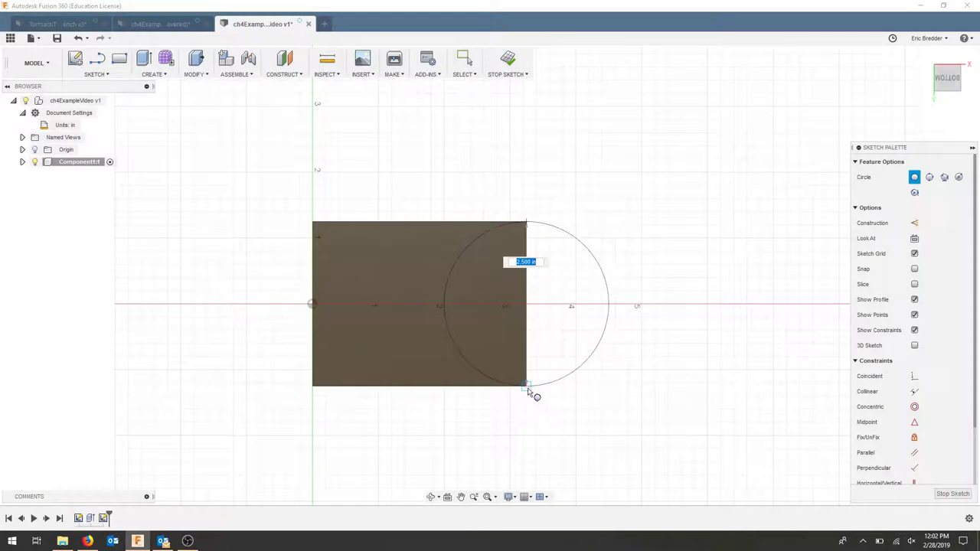
pyautogui.click(530, 387)
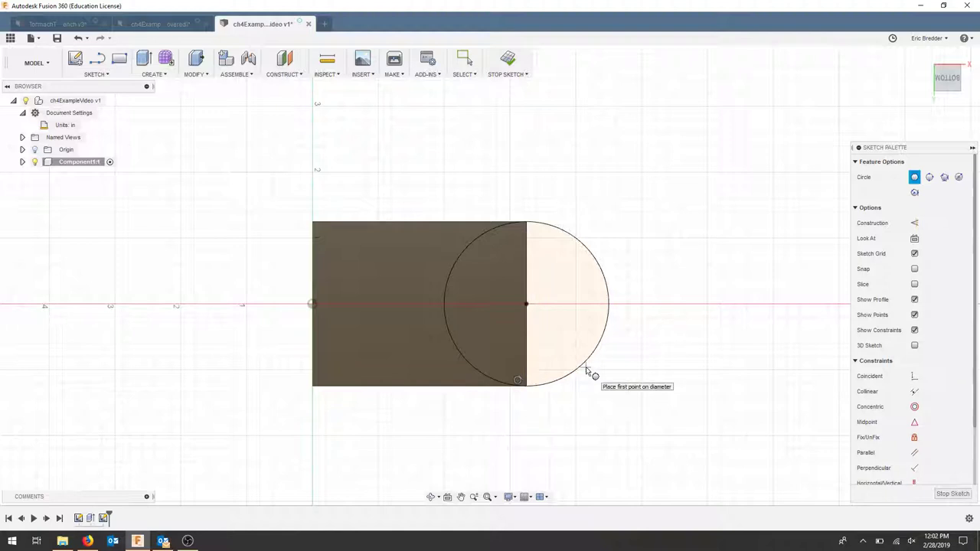
# Extrude the half-circle profile To Object up to the base's top face, joining it to the bracket.
pyautogui.click(506, 61)
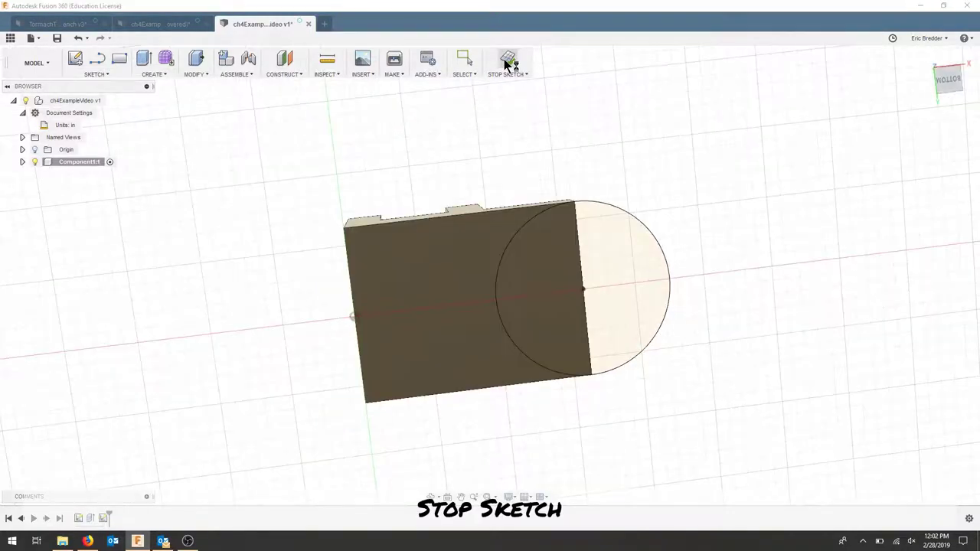
pyautogui.click(146, 57)
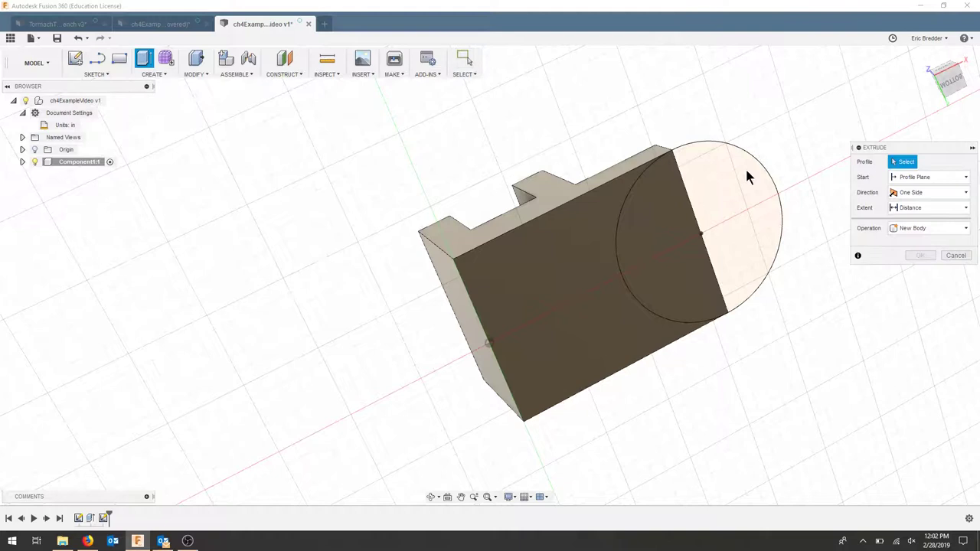
pyautogui.click(727, 208)
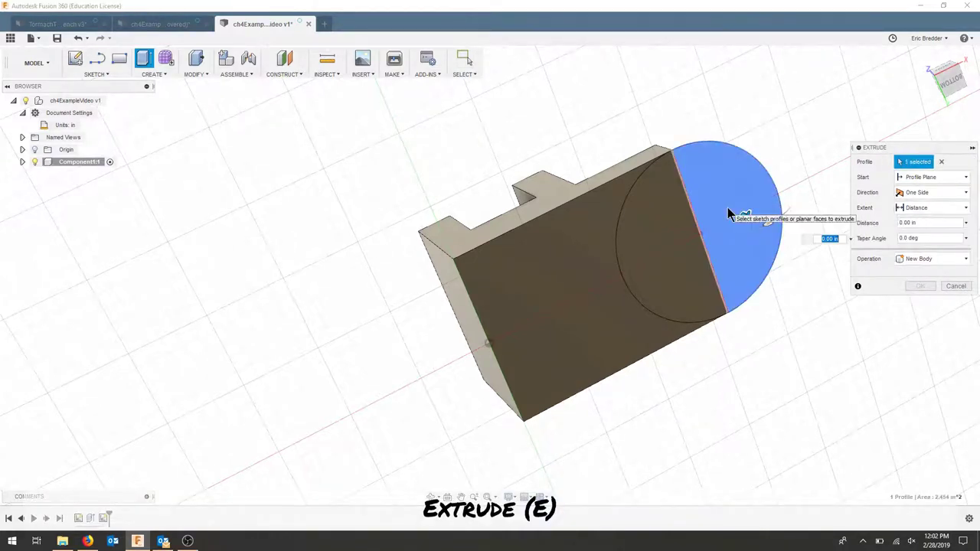
pyautogui.click(930, 209)
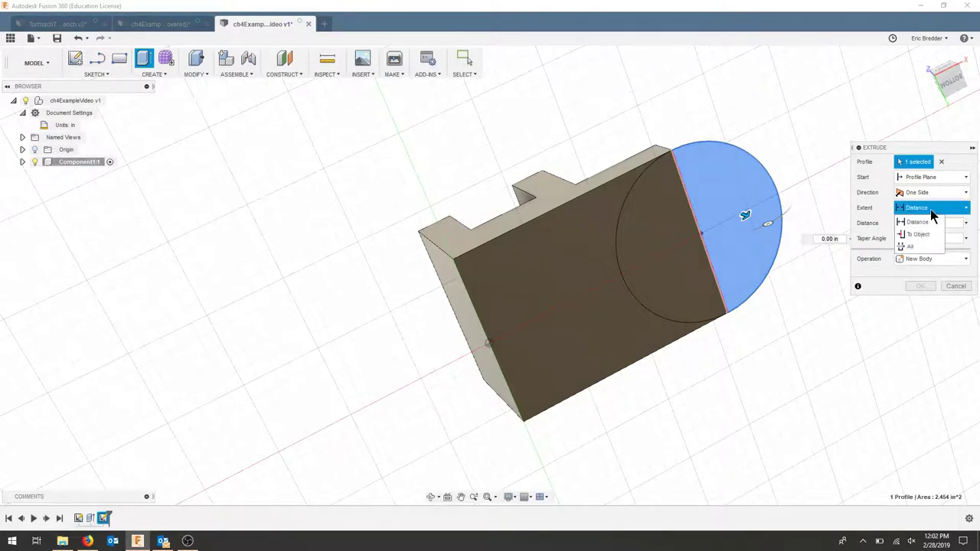
pyautogui.click(918, 236)
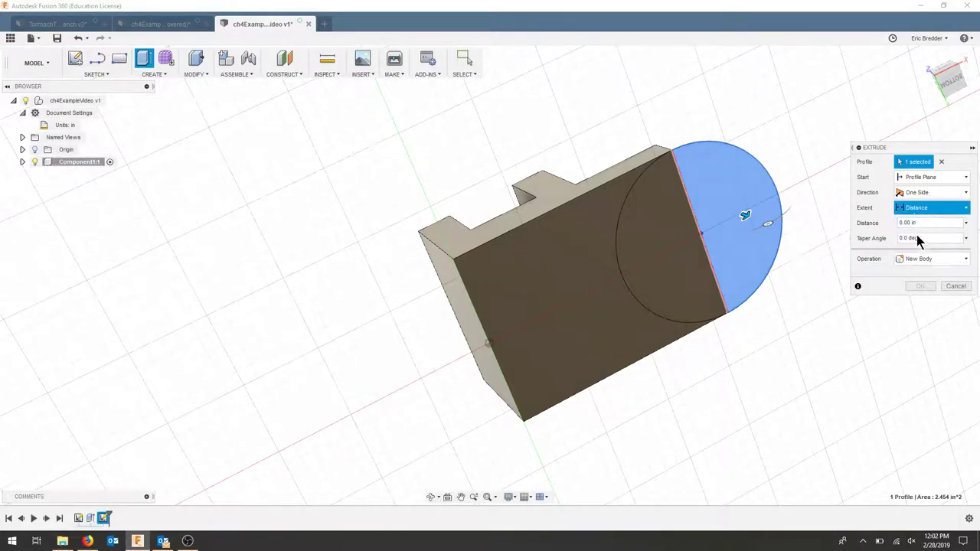
pyautogui.keyDown('shift'); pyautogui.moveTo(780, 133); pyautogui.dragTo(772, 265, button='middle'); pyautogui.keyUp('shift')
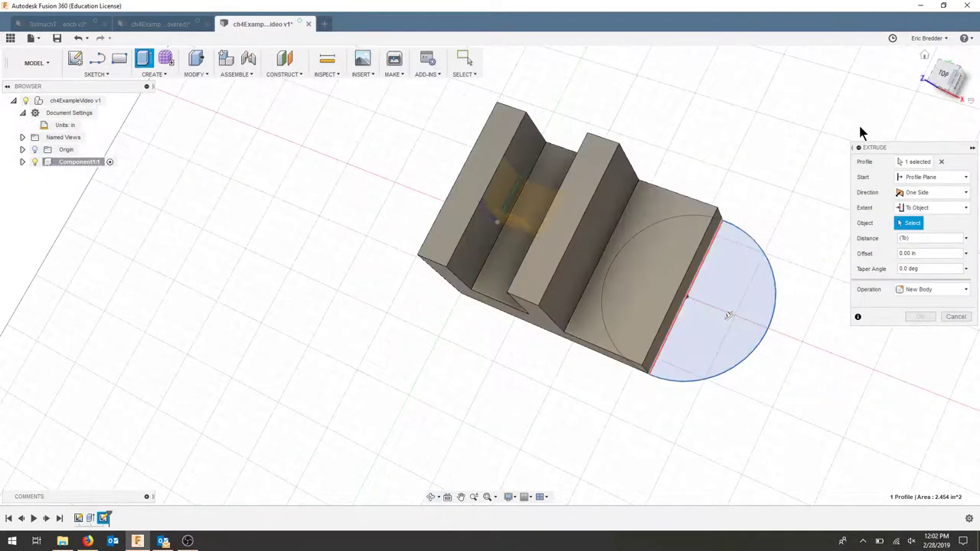
pyautogui.click(654, 268)
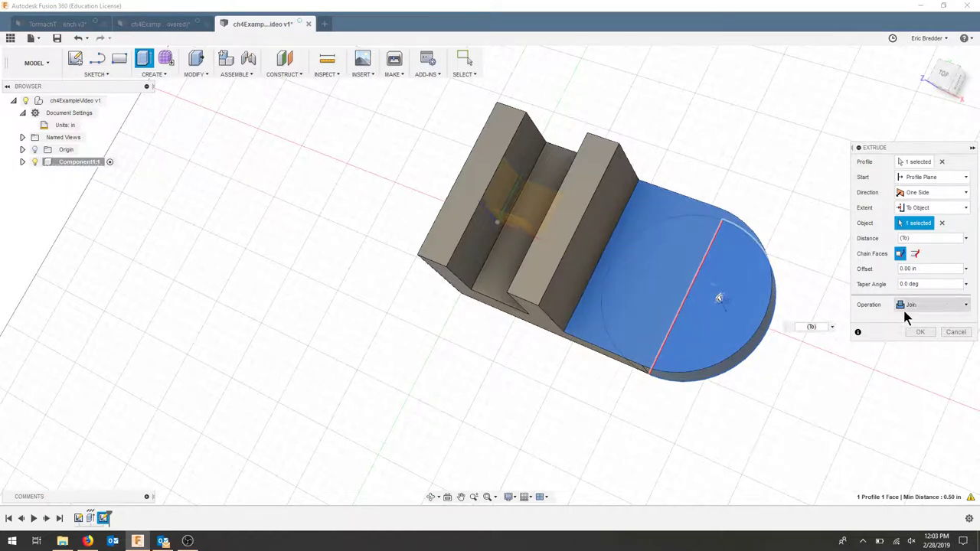
pyautogui.click(922, 331)
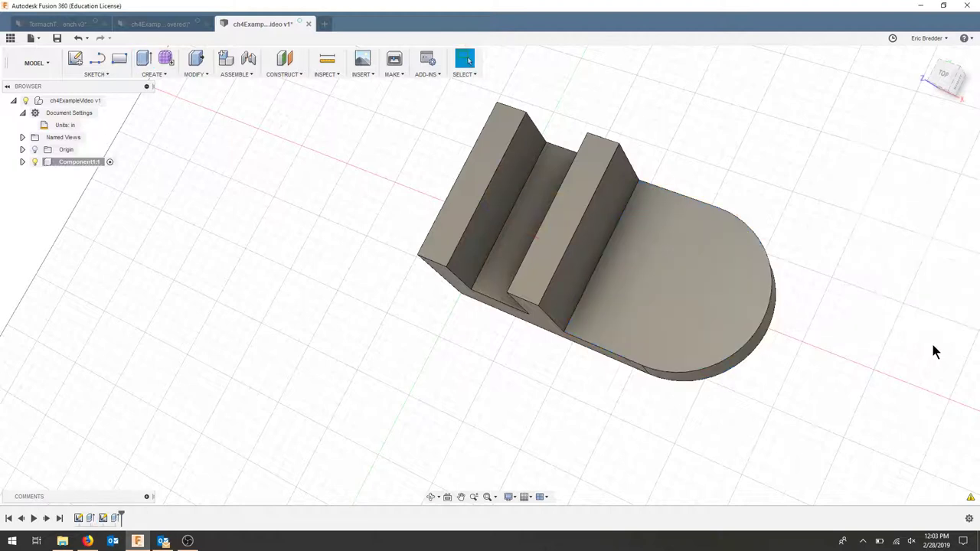
# Rename the newest sketch in the timeline to semiCircle.
pyautogui.rightClick(106, 521)
pyautogui.click(144, 436)
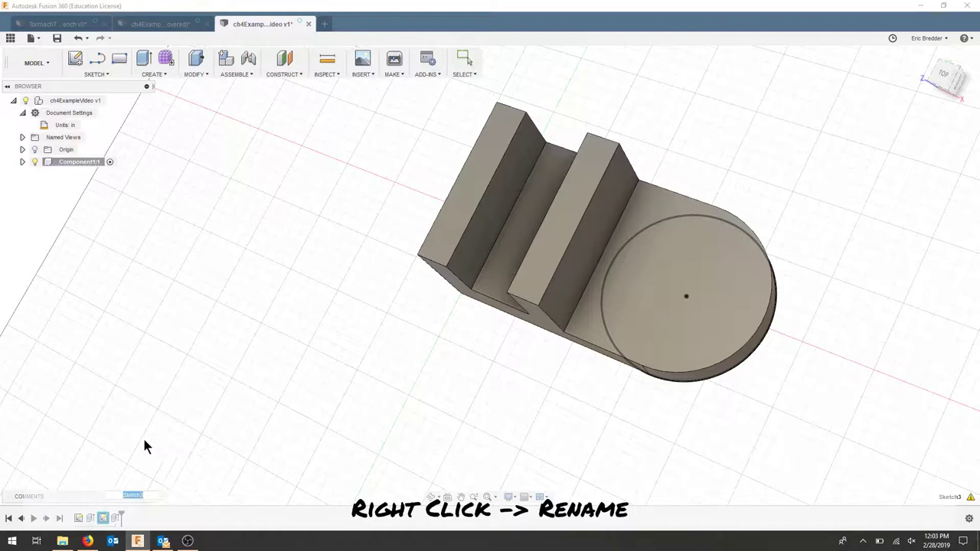
pyautogui.write('semiCircle')
pyautogui.press('Return')
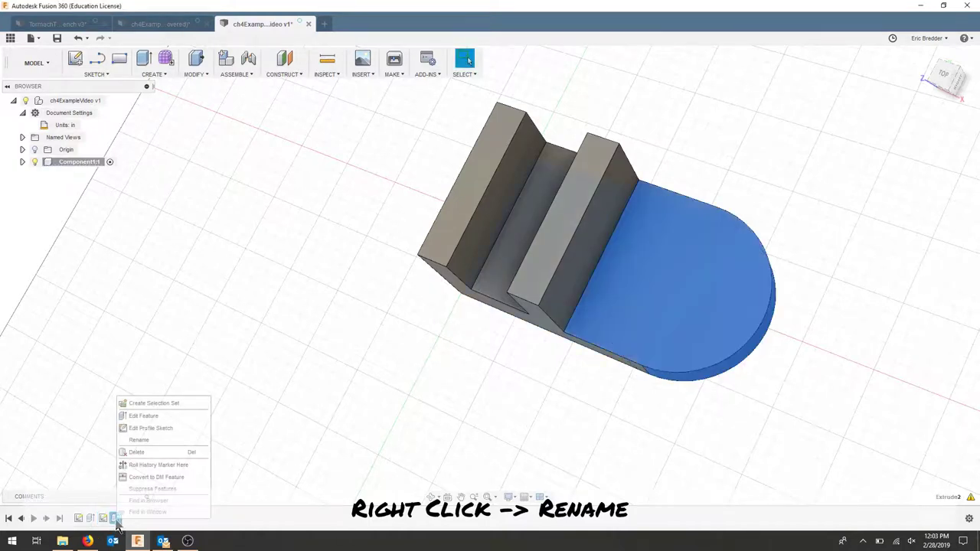
# Rename the Extrude2 feature to circle.
pyautogui.rightClick(116, 519)
pyautogui.click(140, 440)
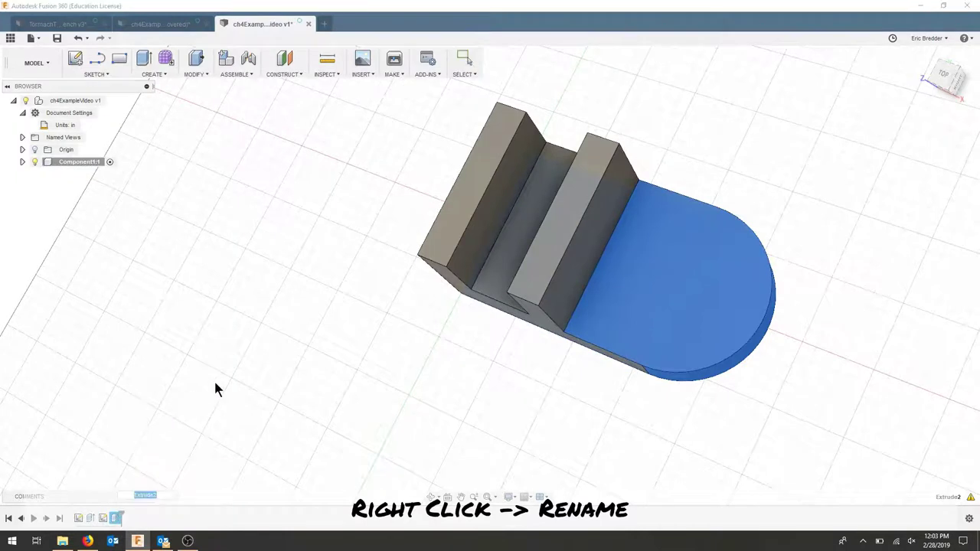
pyautogui.write('circle')
pyautogui.press('Return')
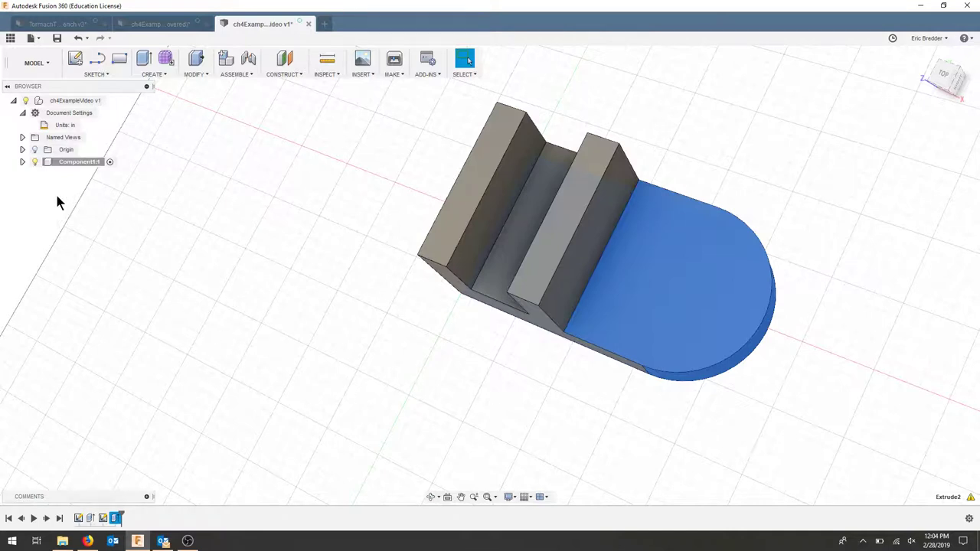
# Expand Component1:1 and its Bodies folder to select Body1, then collapse Bodies and Sketches.
pyautogui.click(22, 162)
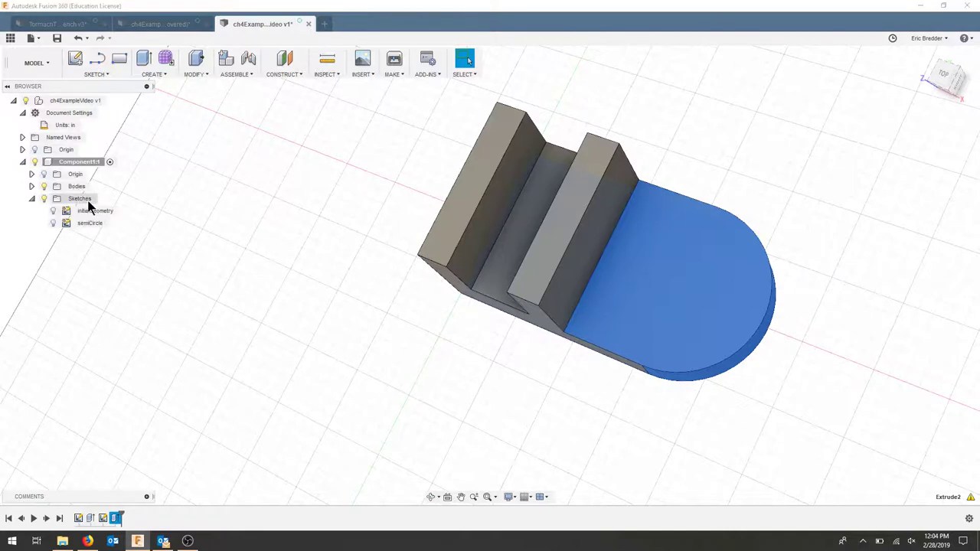
pyautogui.click(32, 187)
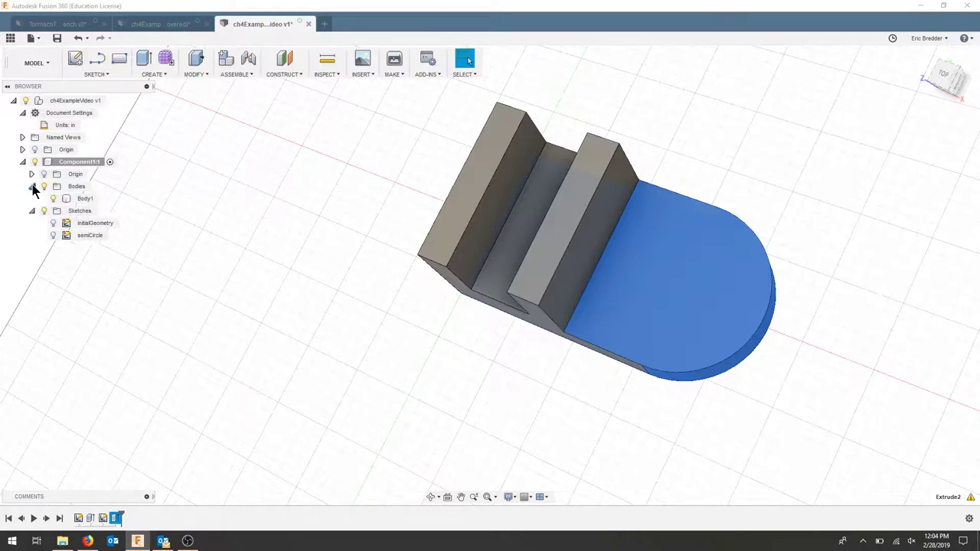
pyautogui.click(80, 198)
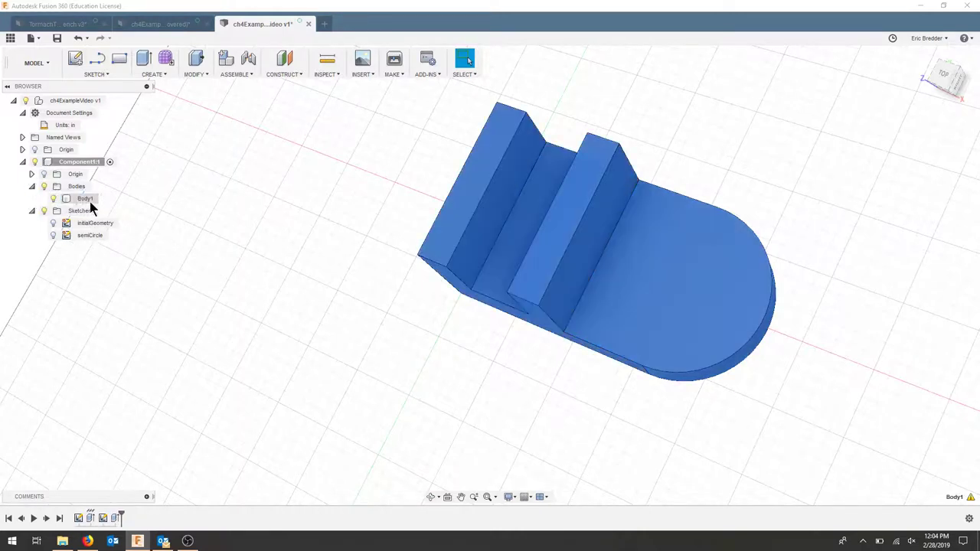
pyautogui.click(33, 187)
pyautogui.click(32, 199)
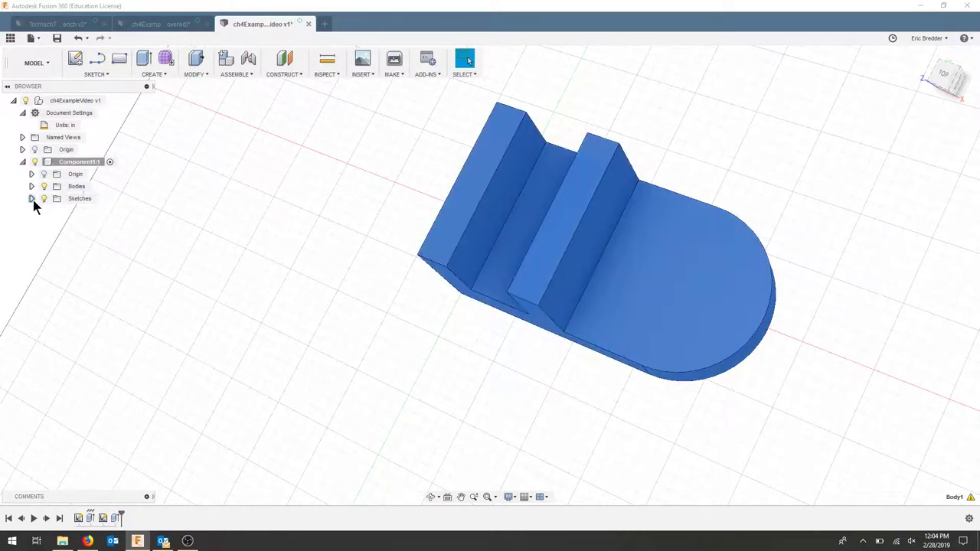
# Edit the geoExtrude feature and set its symmetric distance to 2 in.
pyautogui.rightClick(92, 520)
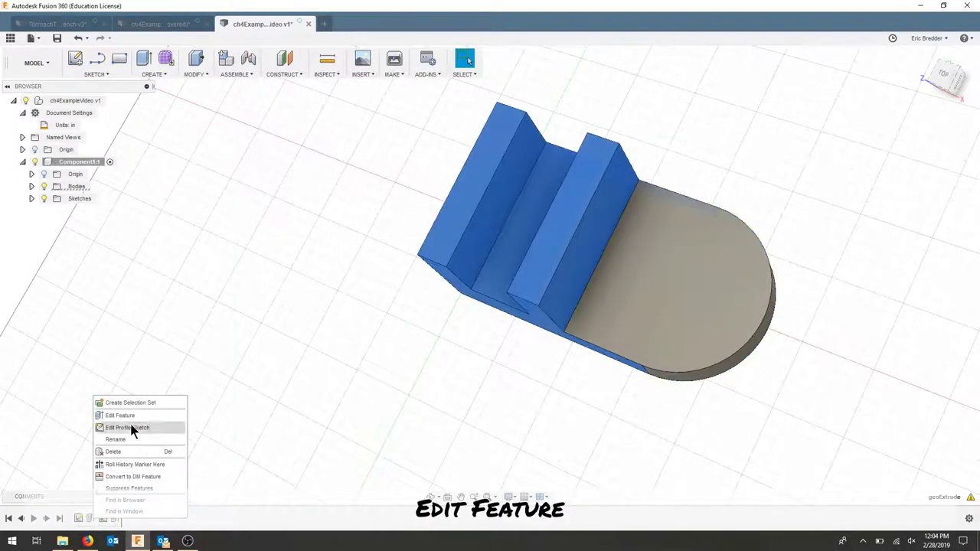
pyautogui.click(135, 416)
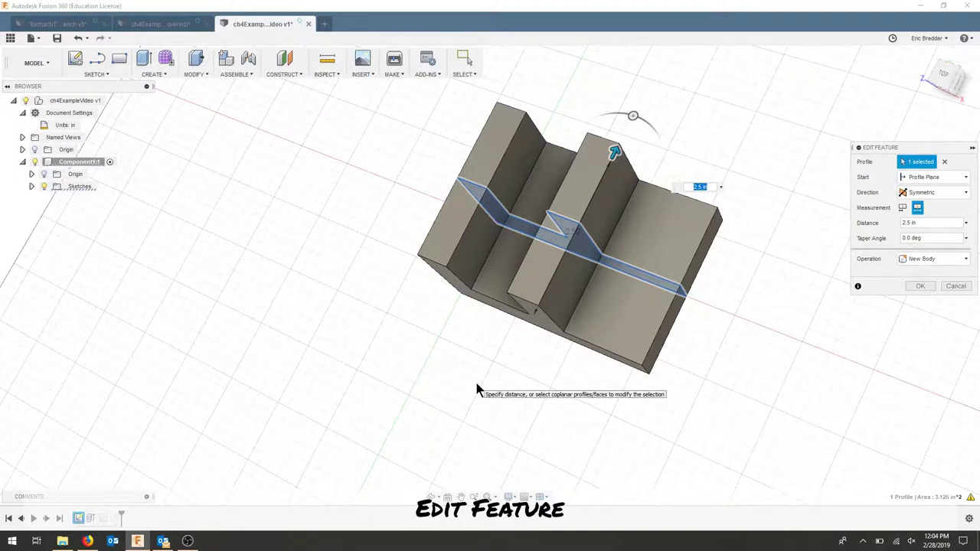
pyautogui.write('2')
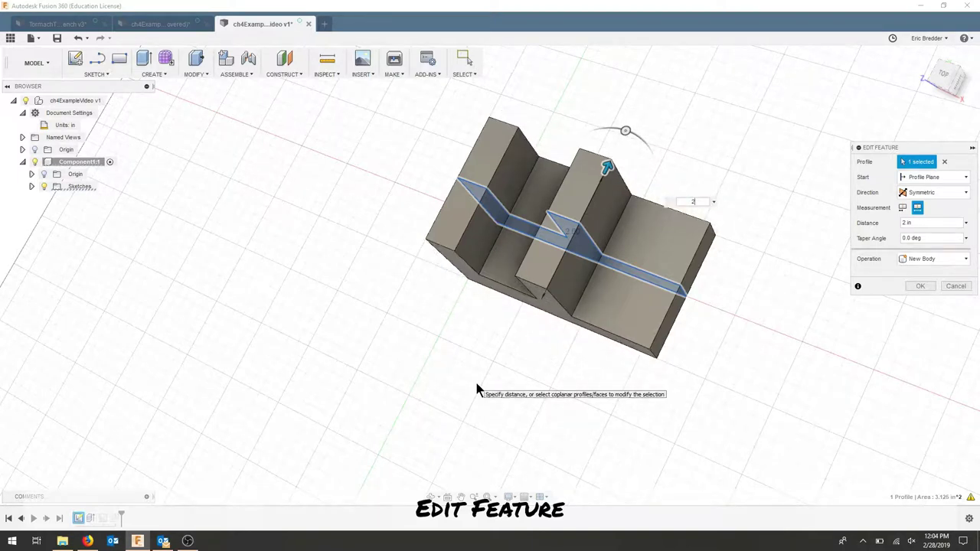
pyautogui.press('Return')
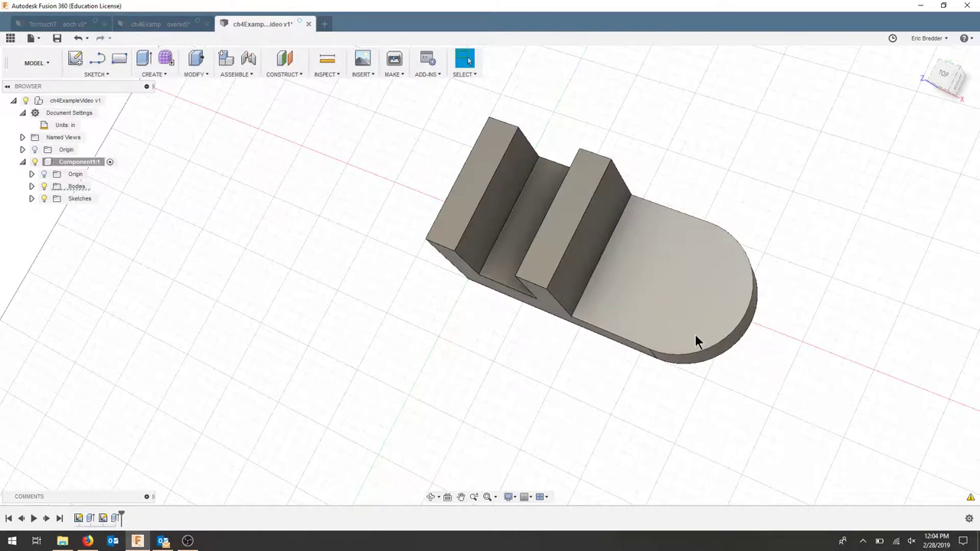
# Place a hole on the rounded end's top face, set to All extent with .75 in diameter.
pyautogui.click(160, 77)
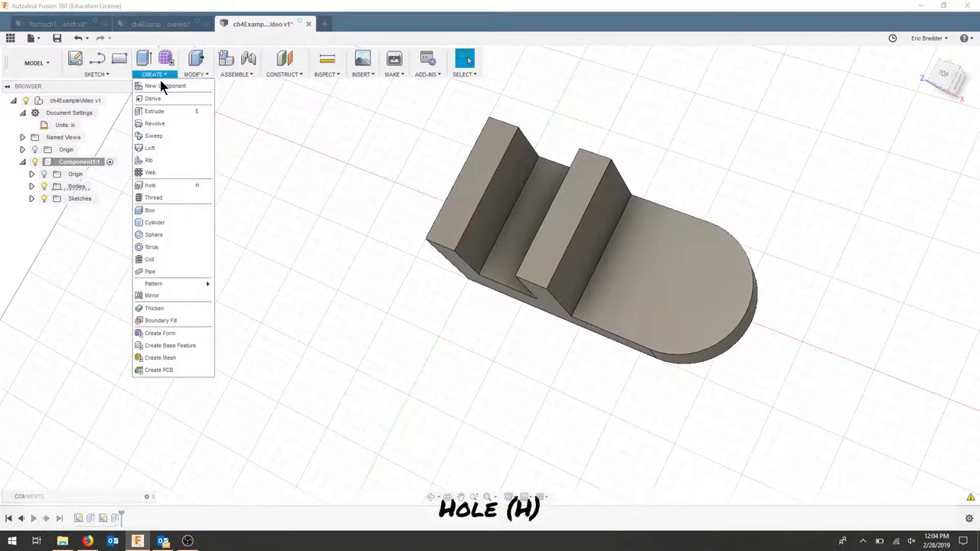
pyautogui.click(151, 185)
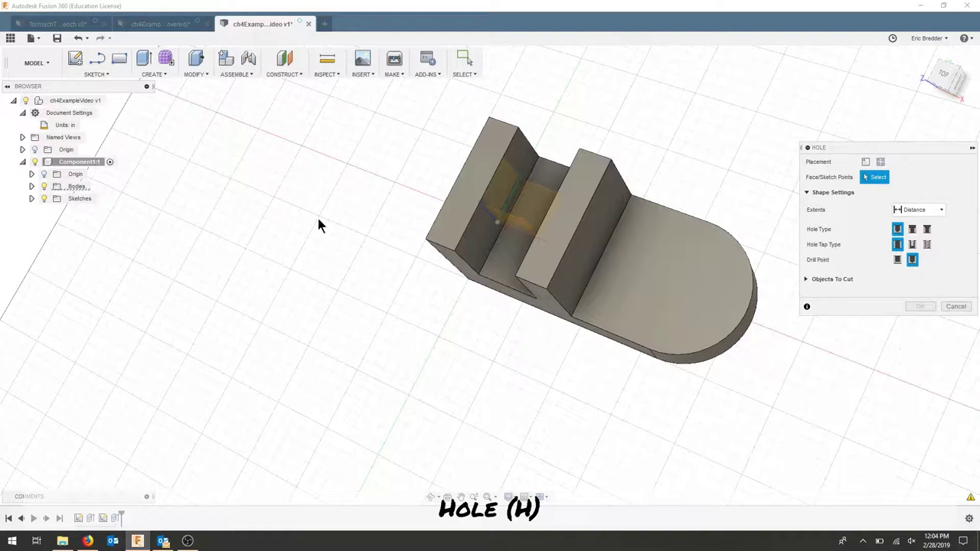
pyautogui.click(675, 281)
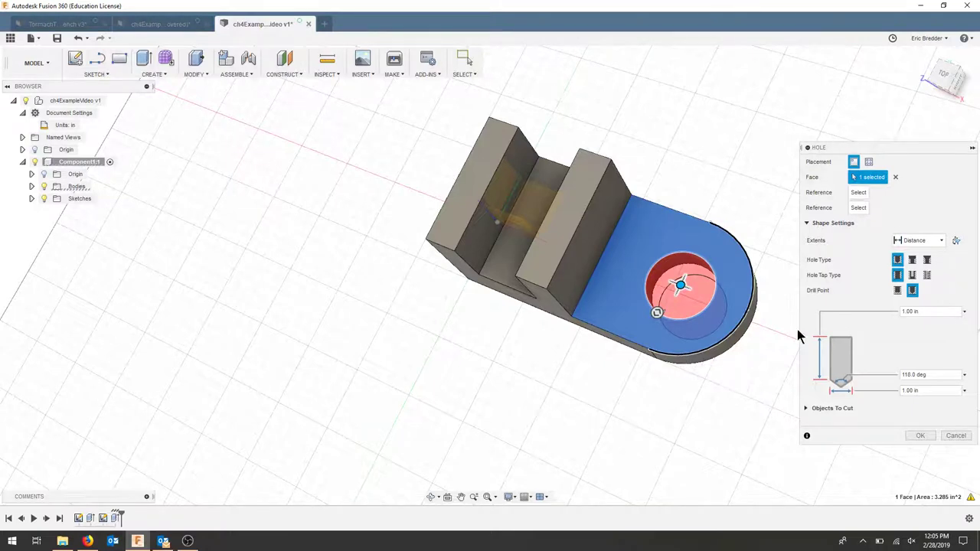
pyautogui.click(935, 242)
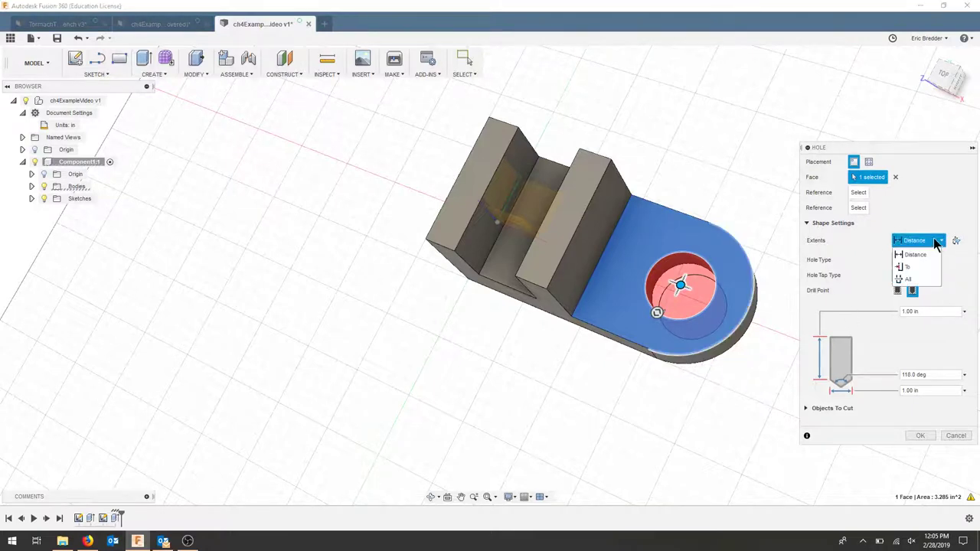
pyautogui.click(913, 287)
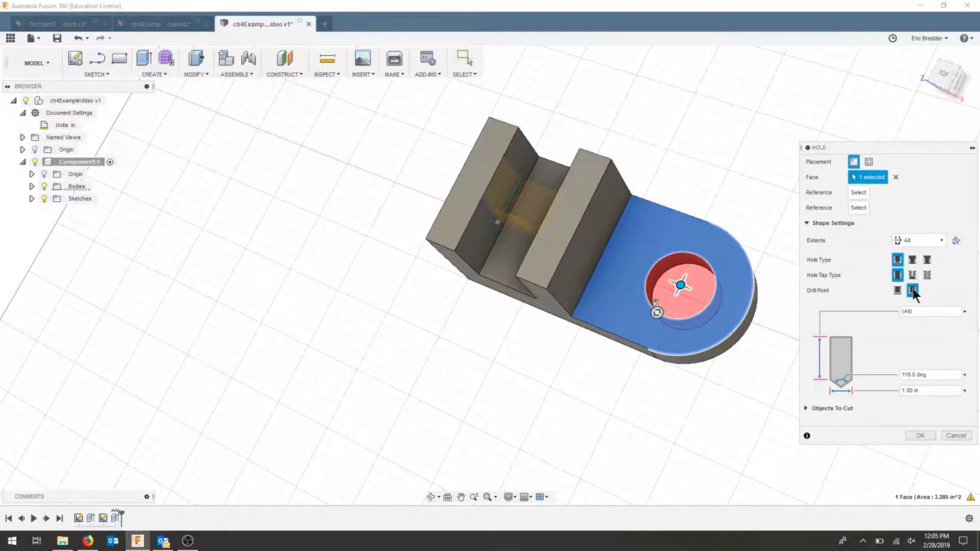
pyautogui.moveTo(930, 390); pyautogui.dragTo(859, 390)
pyautogui.write('.75')
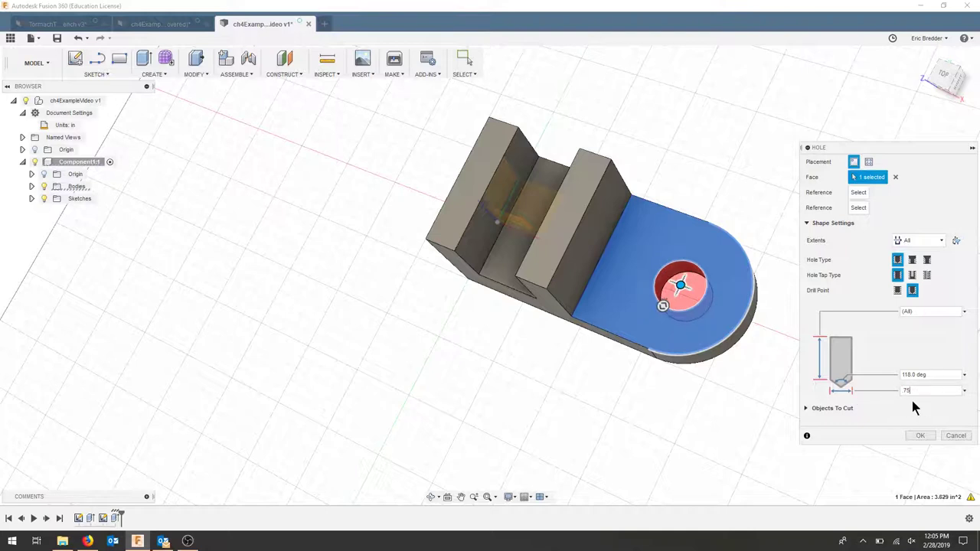
# Cut the 0.75 in through-all hole and rename its timeline feature from Hole1 to Hole.
pyautogui.click(921, 437)
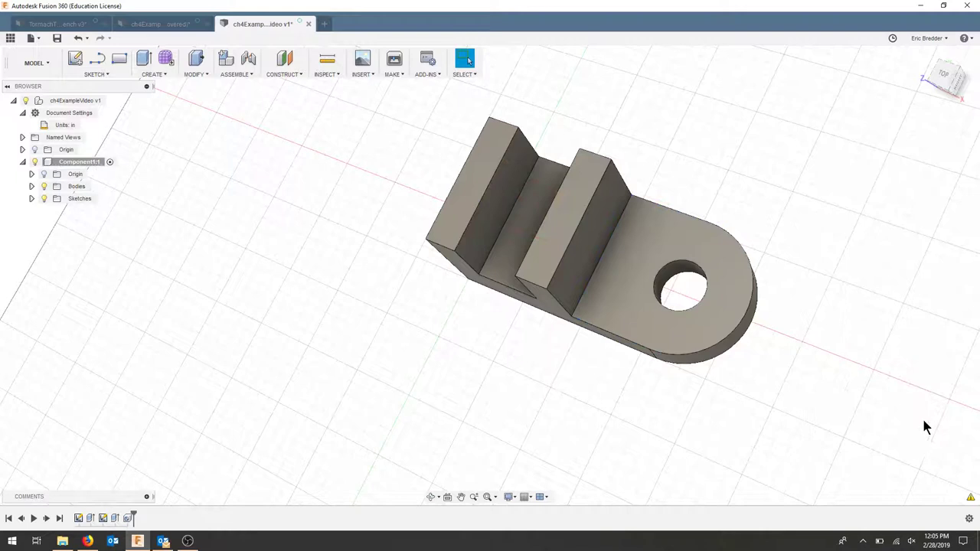
pyautogui.keyDown('shift'); pyautogui.moveTo(795, 428); pyautogui.dragTo(626, 412, button='middle'); pyautogui.keyUp('shift')
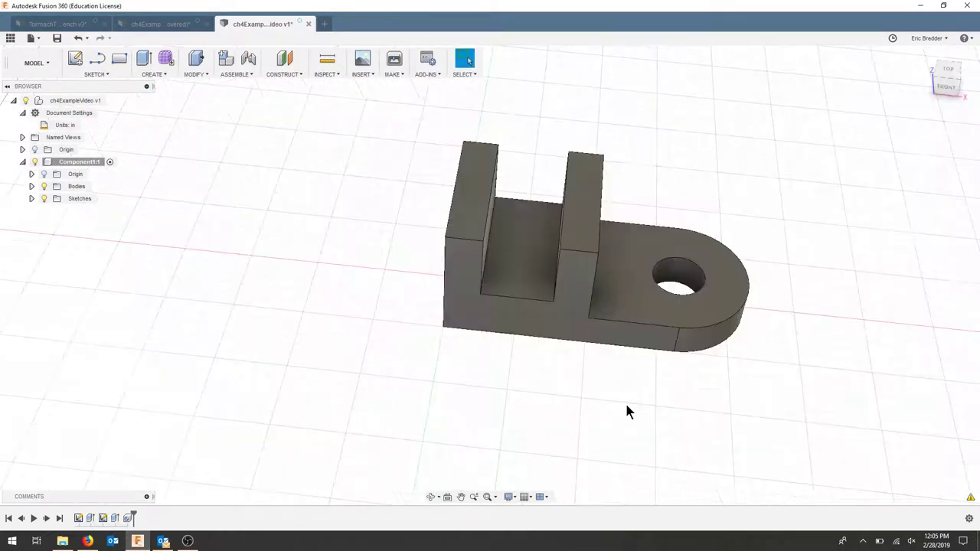
pyautogui.rightClick(127, 519)
pyautogui.click(157, 443)
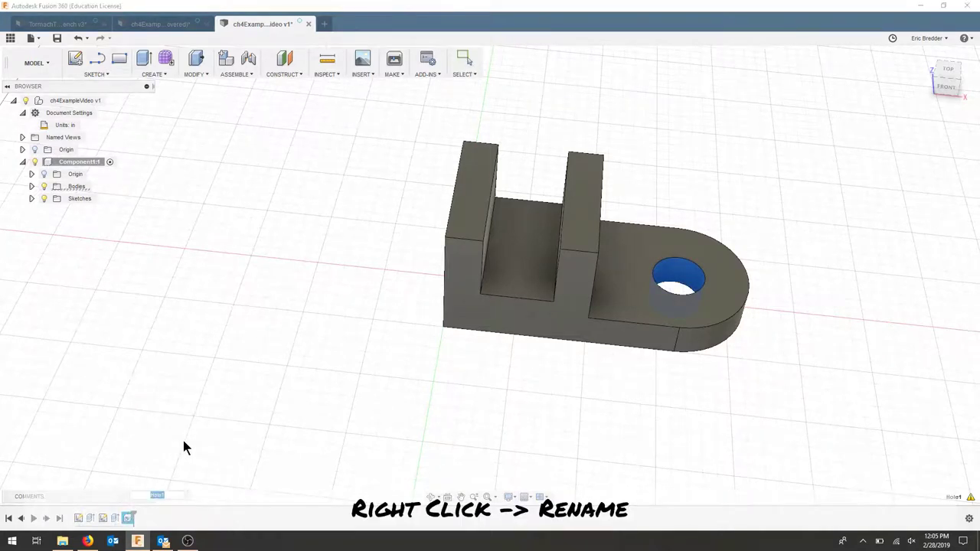
pyautogui.press('BackSpace')
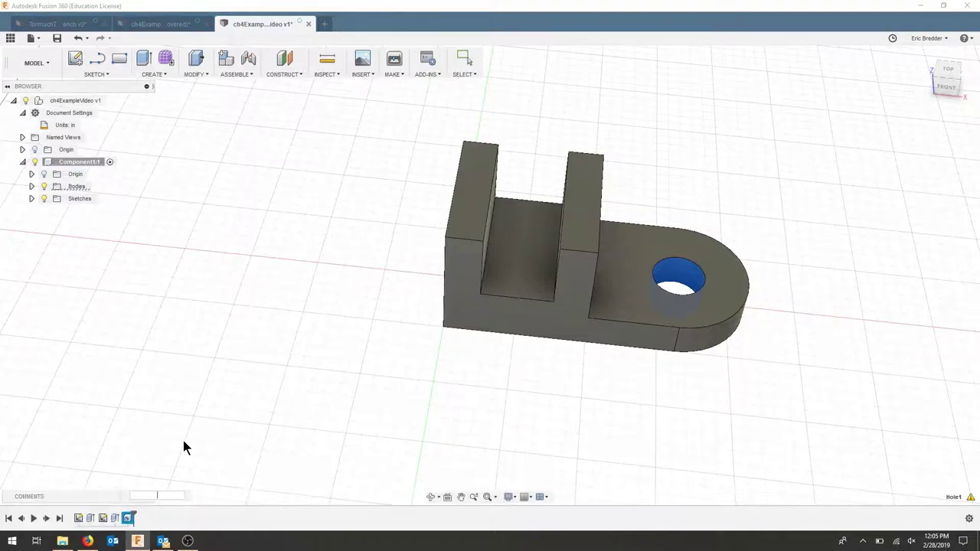
pyautogui.write('Hole')
pyautogui.press('Return')
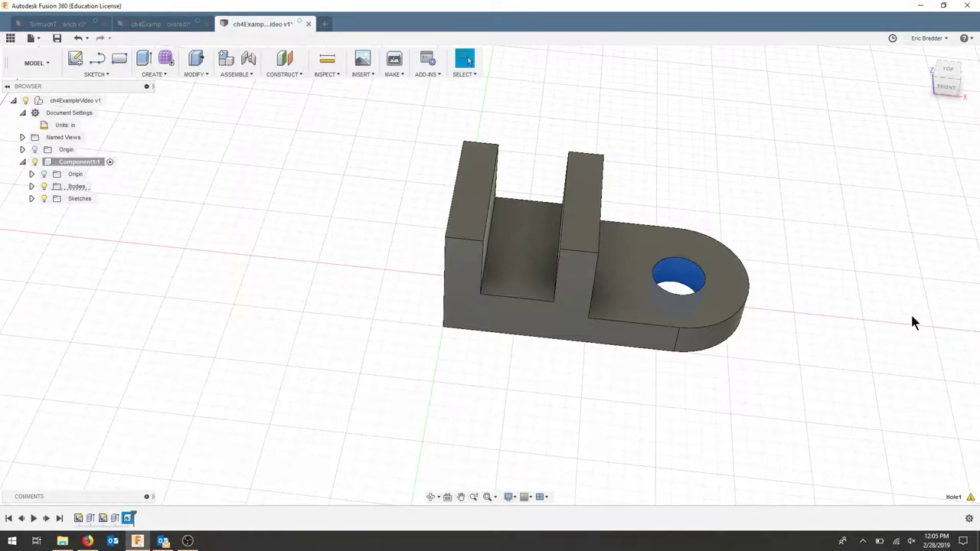
pyautogui.keyDown('shift'); pyautogui.moveTo(909, 259); pyautogui.dragTo(956, 83, button='middle'); pyautogui.keyUp('shift')
# Start a 2-point rectangle sketch on the front upright's face.
pyautogui.click(943, 88)
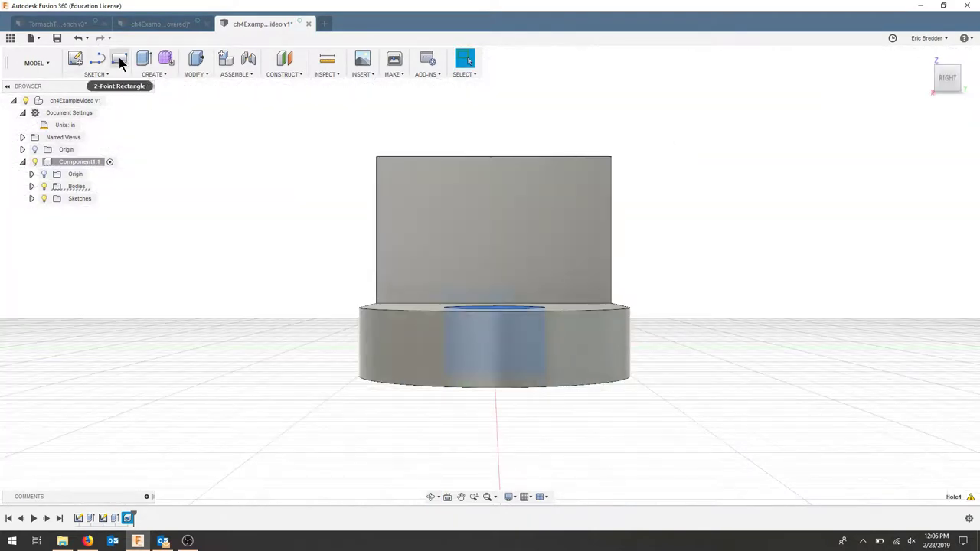
pyautogui.click(119, 58)
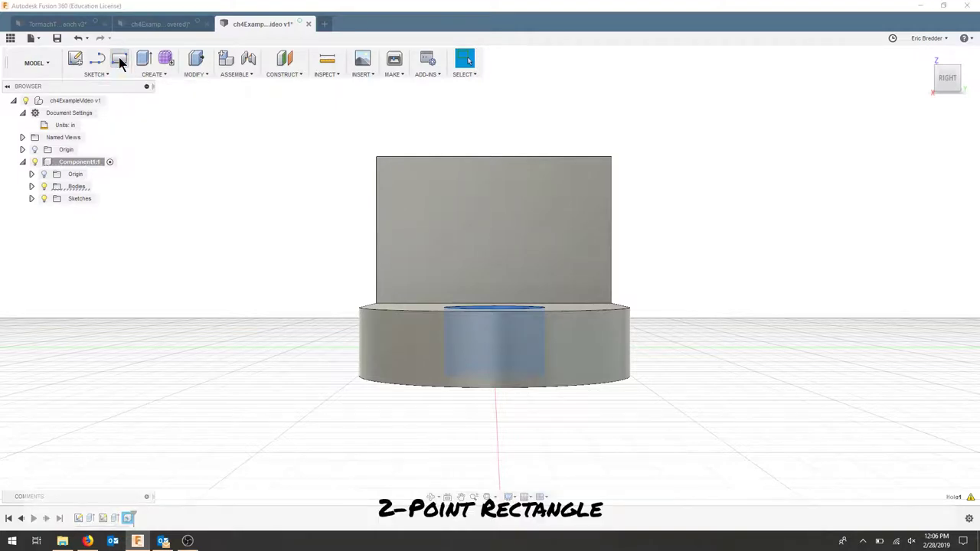
pyautogui.click(364, 243)
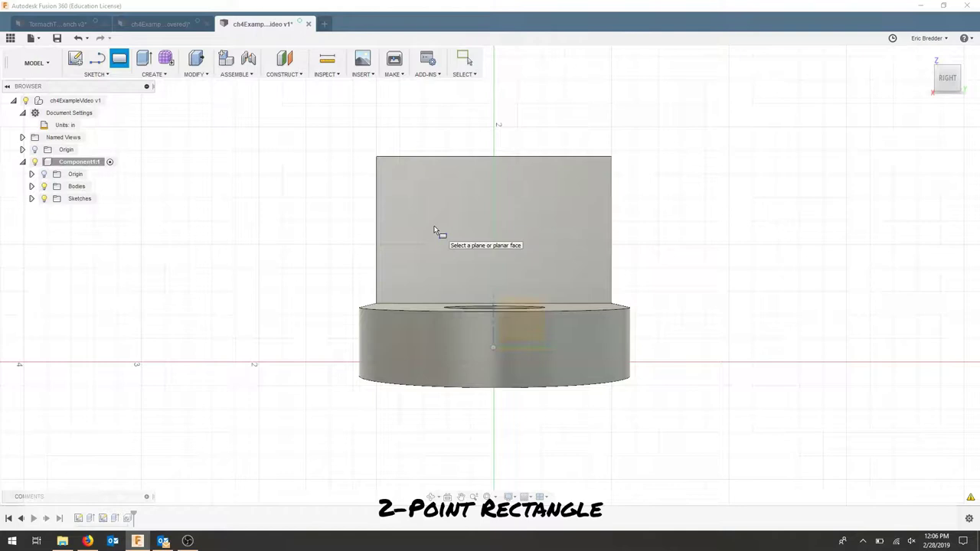
pyautogui.keyDown('shift'); pyautogui.moveTo(444, 227); pyautogui.dragTo(462, 249, button='middle'); pyautogui.keyUp('shift')
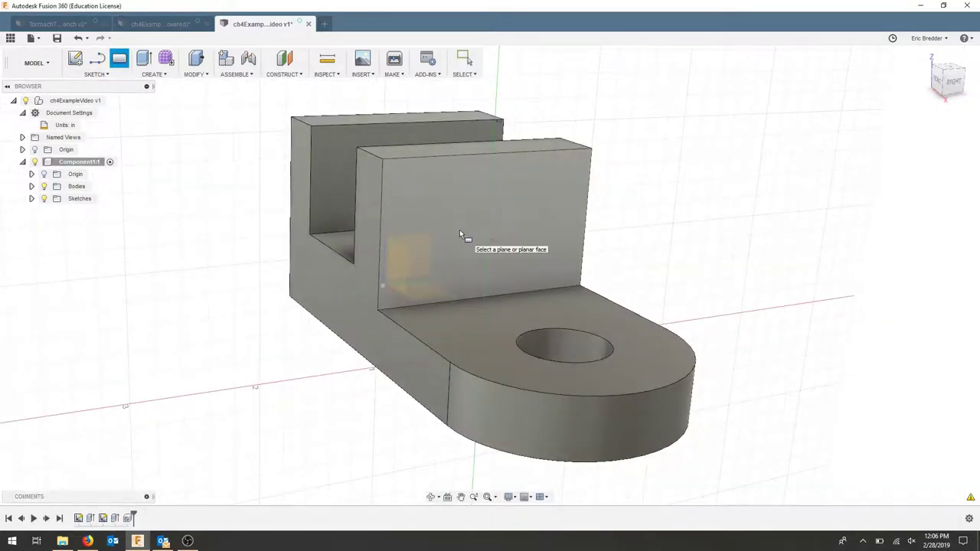
pyautogui.click(414, 239)
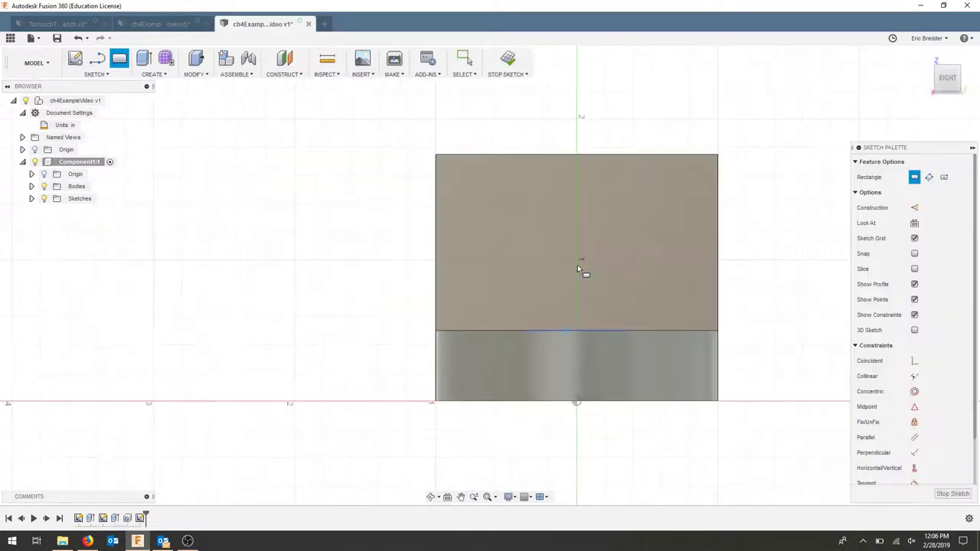
# Draw a 1 in wide by 0.75 in tall rectangle down from the face's top edge.
pyautogui.click(510, 155)
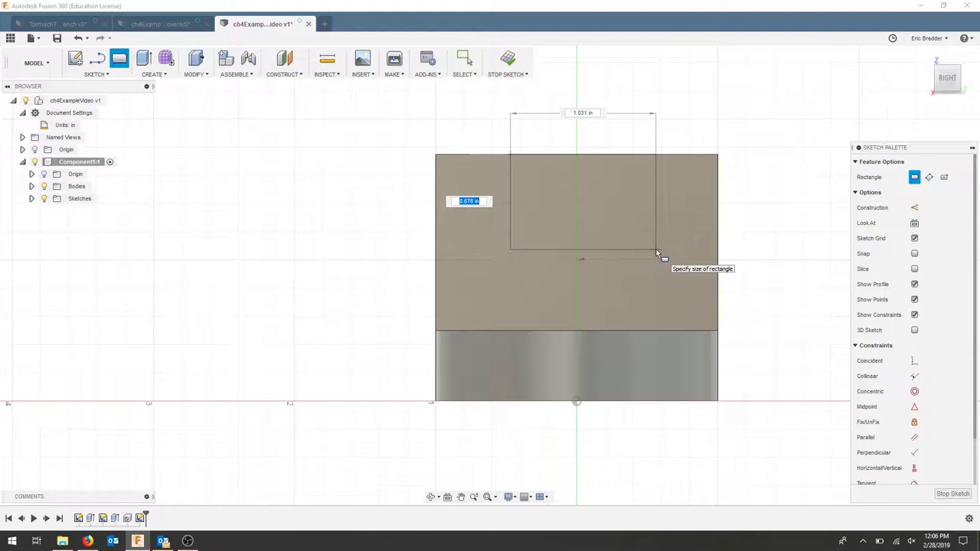
pyautogui.write('.75')
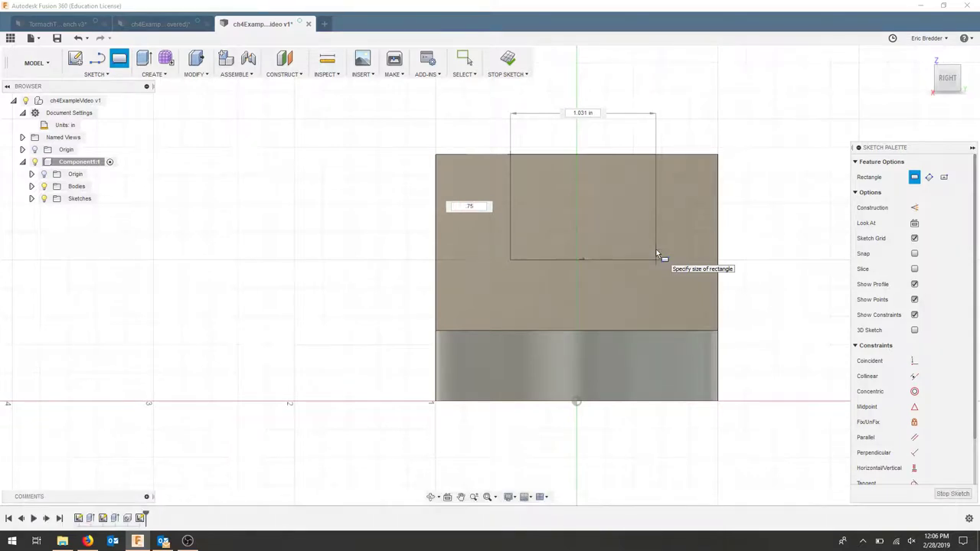
pyautogui.press('Tab')
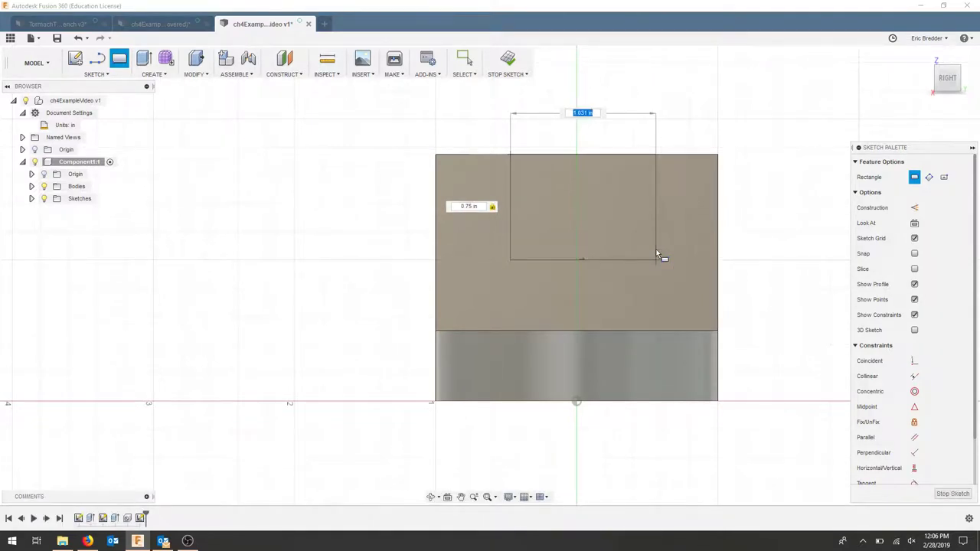
pyautogui.write('1')
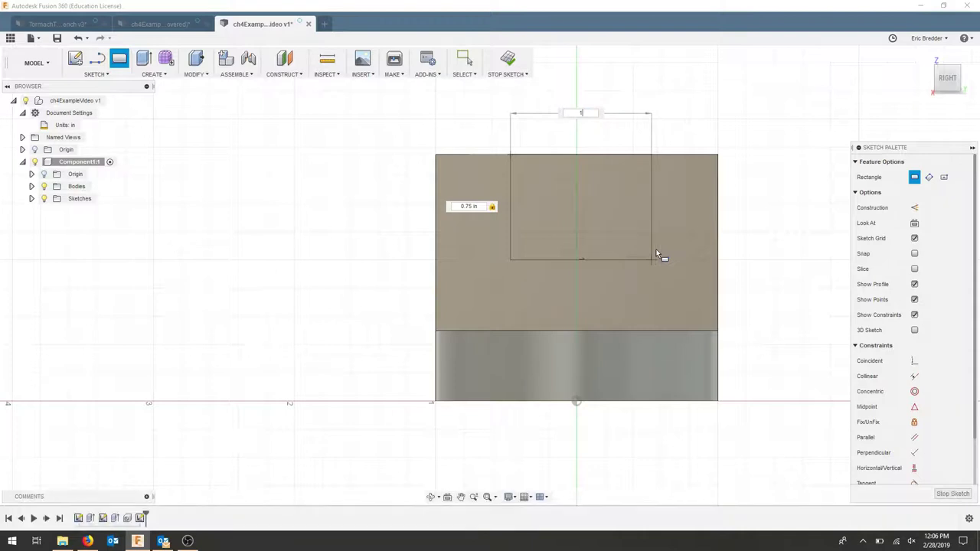
pyautogui.press('Tab')
pyautogui.press('Return')
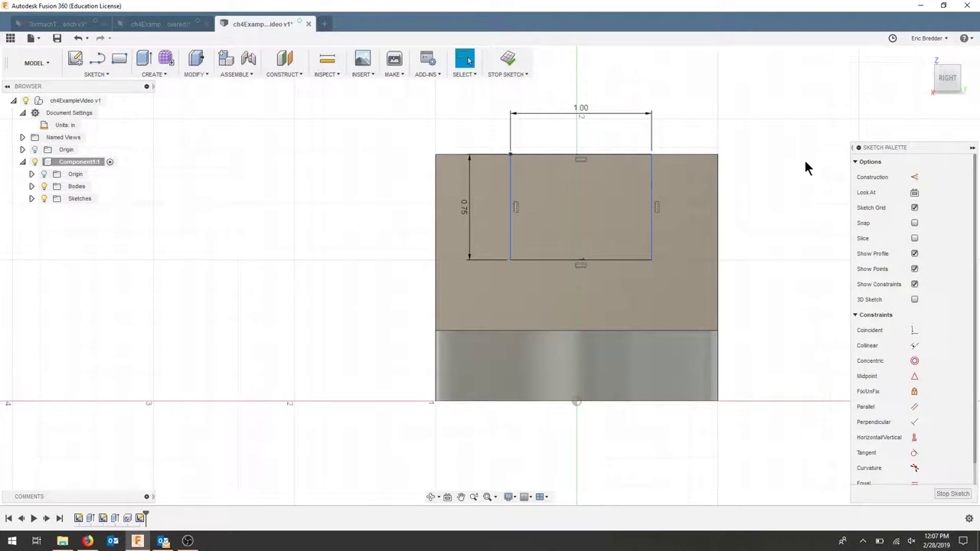
# Midpoint-constrain the rectangle's top line to the upright's top edge and finish the sketch.
pyautogui.click(652, 154)
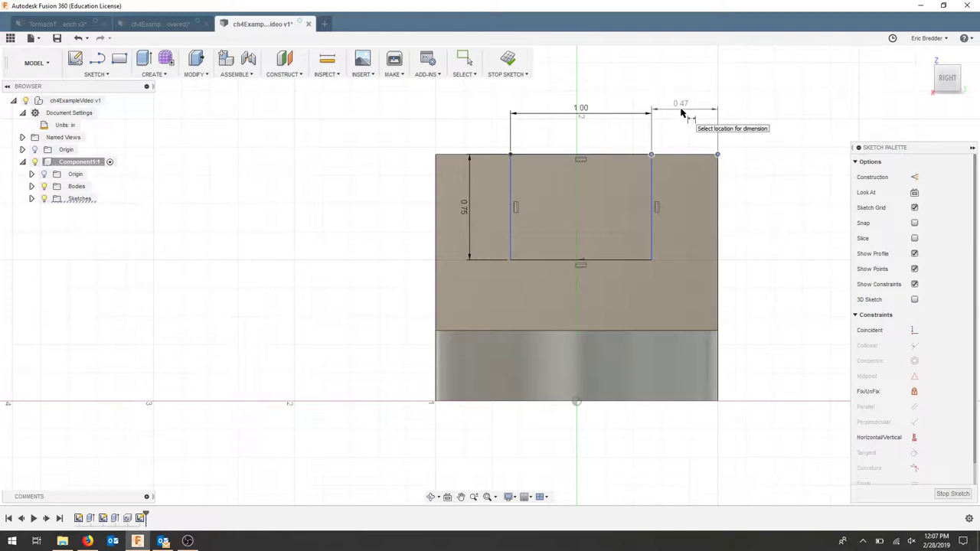
pyautogui.press('Escape')
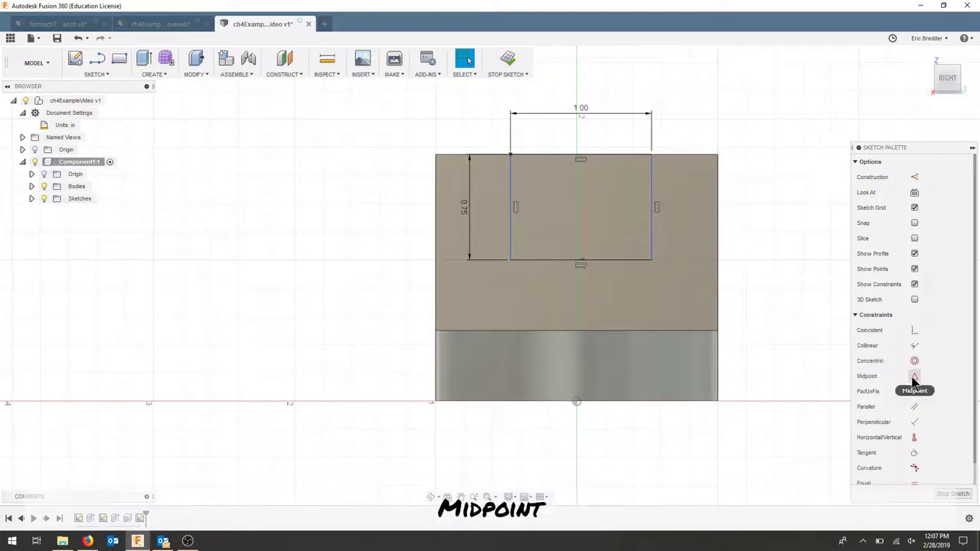
pyautogui.click(914, 375)
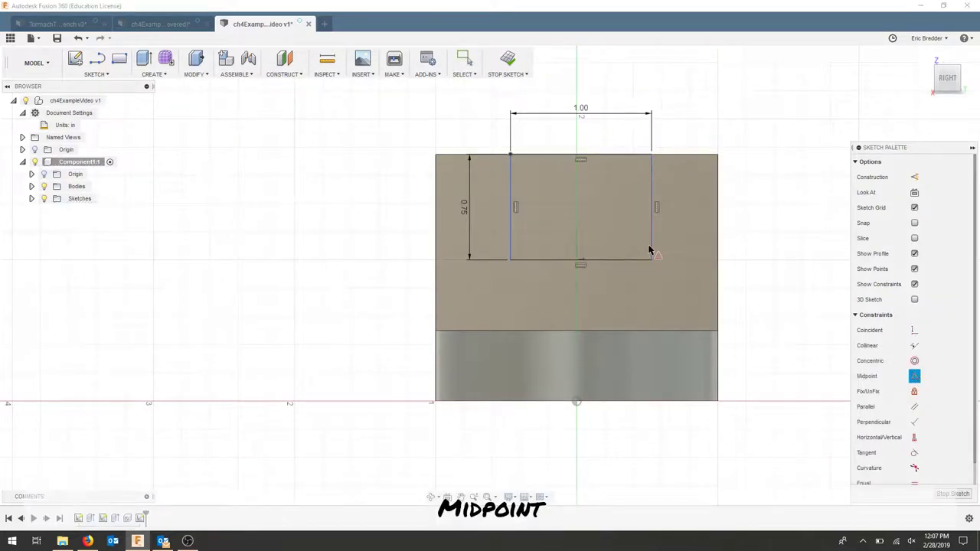
pyautogui.click(621, 155)
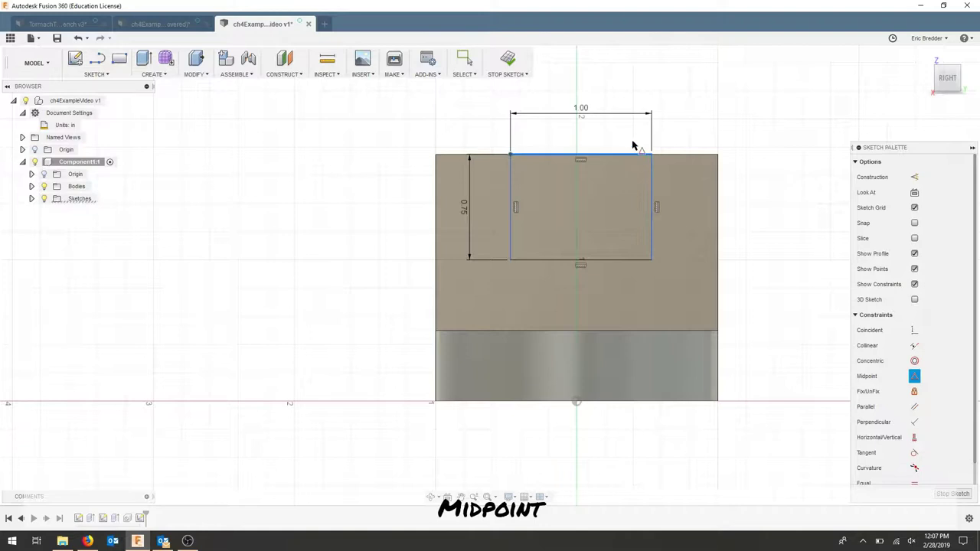
pyautogui.click(689, 157)
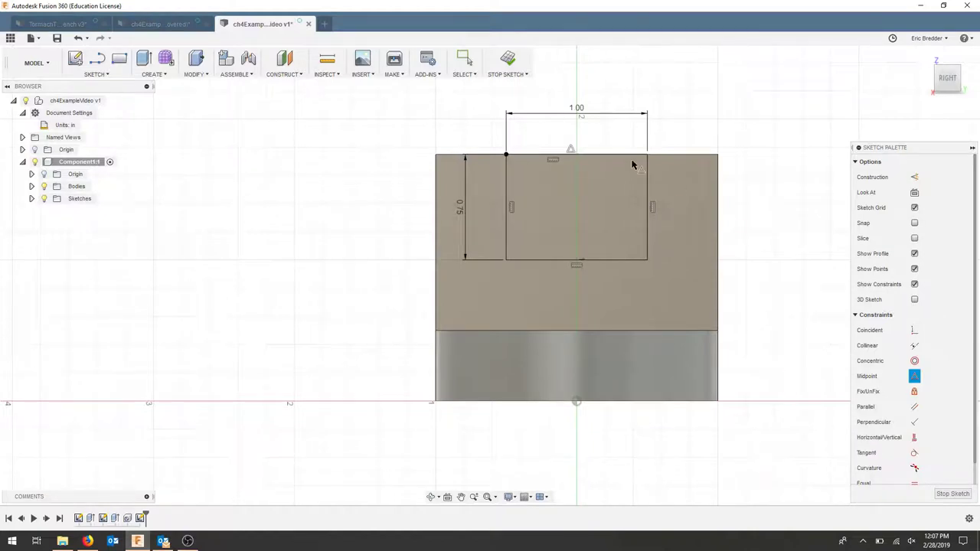
pyautogui.click(511, 59)
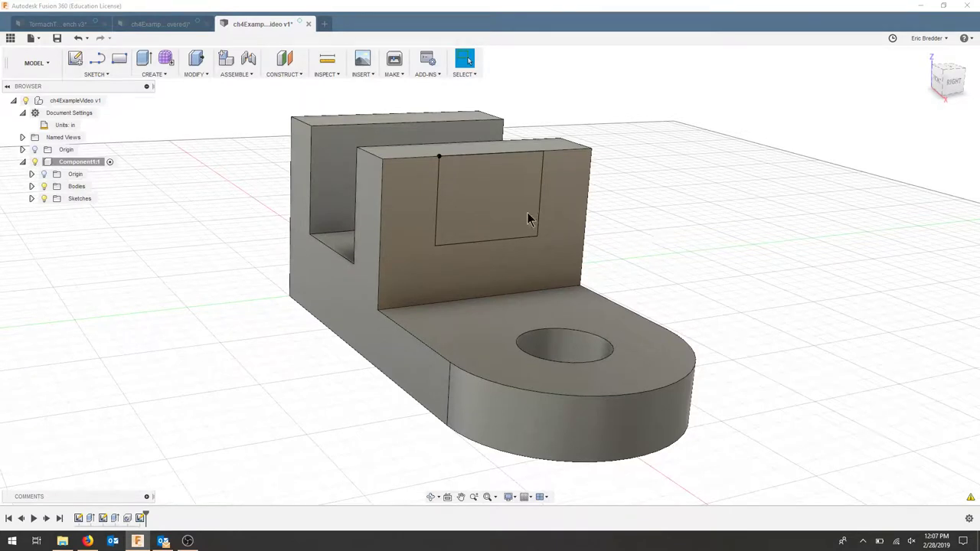
# Extrude-cut the rectangle profile up to the far upright's face.
pyautogui.click(148, 59)
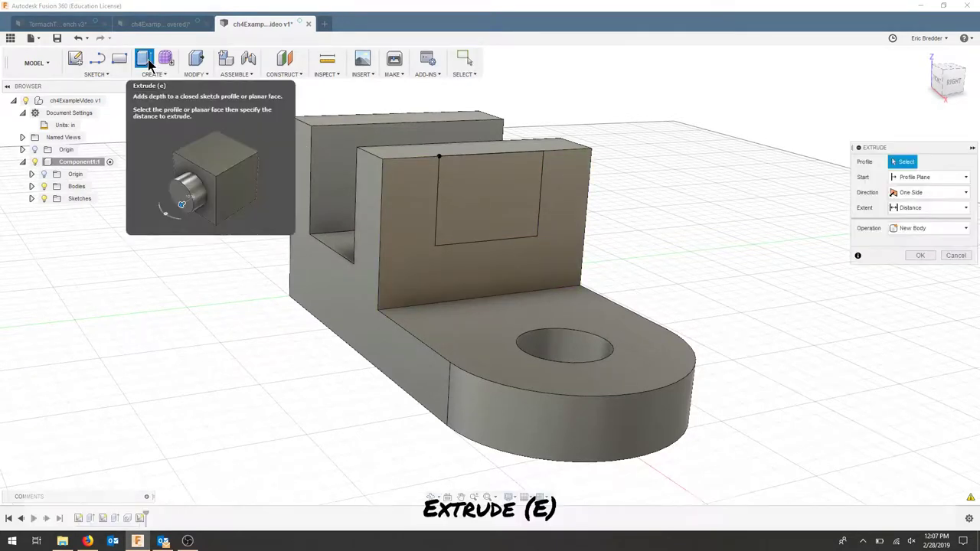
pyautogui.click(498, 208)
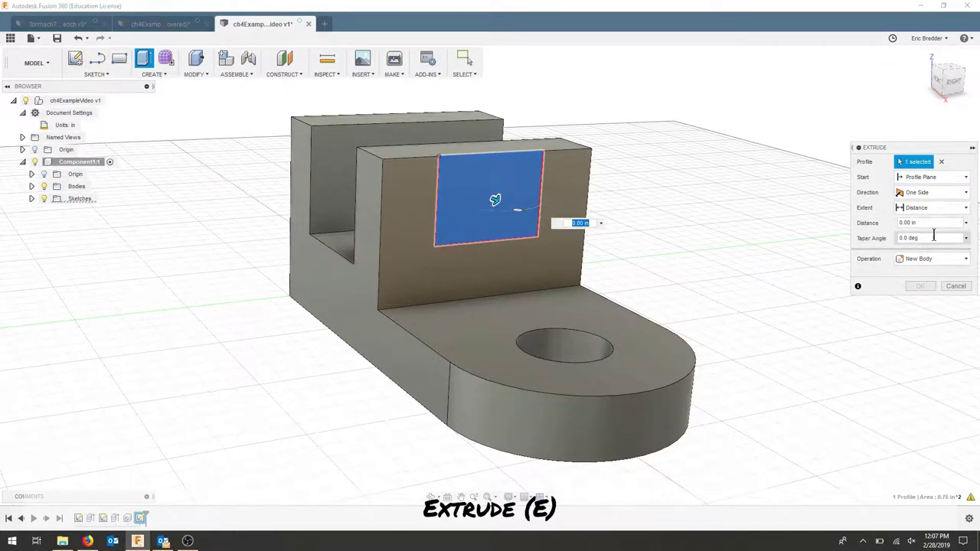
pyautogui.click(939, 211)
pyautogui.click(916, 228)
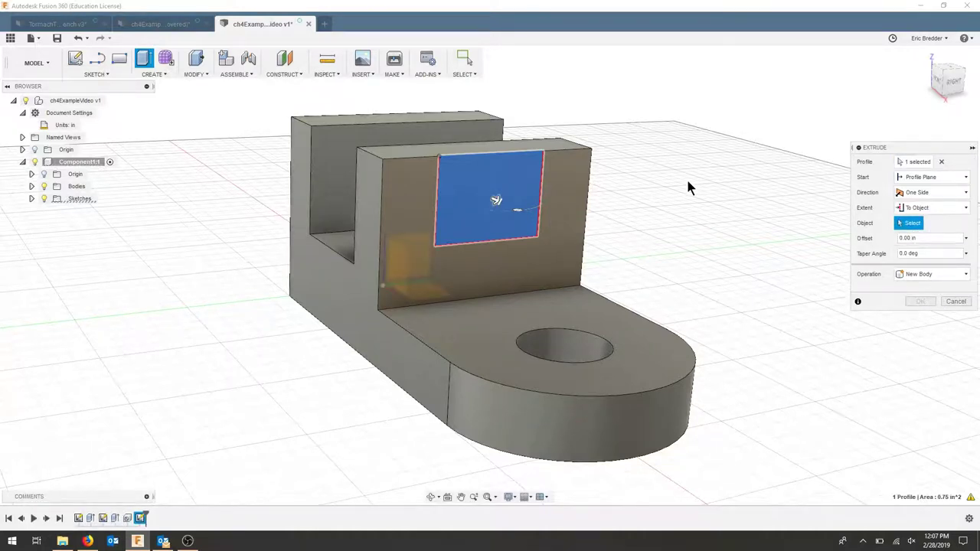
pyautogui.keyDown('shift'); pyautogui.moveTo(689, 186); pyautogui.dragTo(488, 197, button='middle'); pyautogui.keyUp('shift')
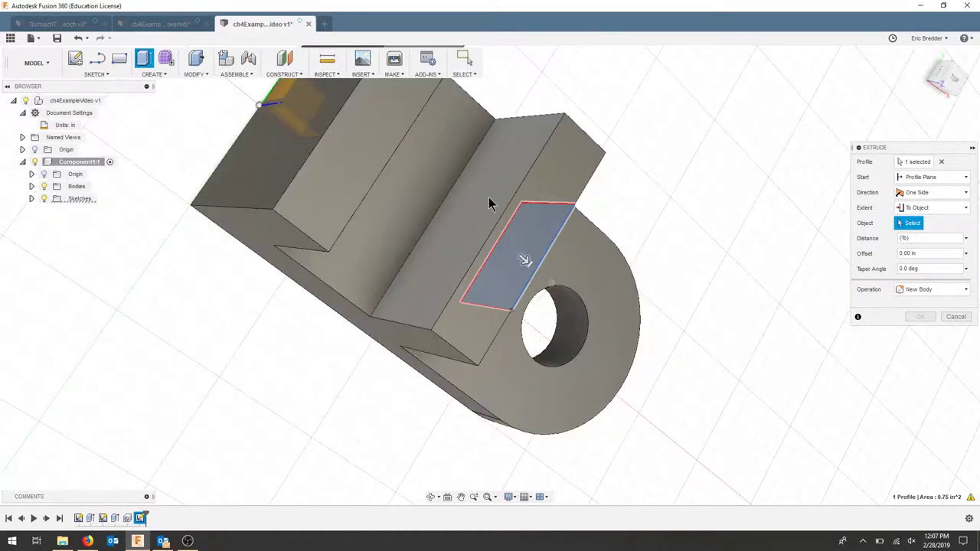
pyautogui.click(488, 198)
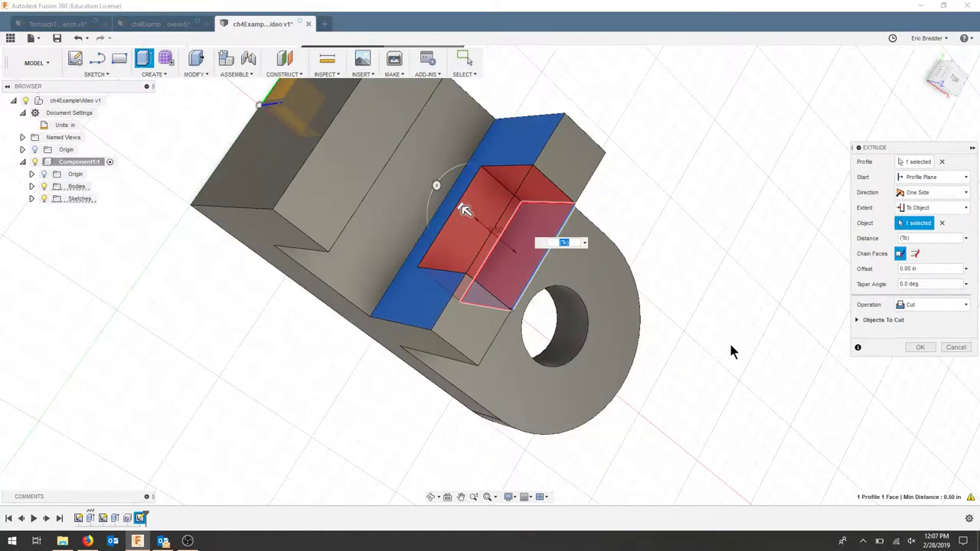
pyautogui.keyDown('shift'); pyautogui.moveTo(729, 351); pyautogui.dragTo(799, 298, button='middle'); pyautogui.keyUp('shift')
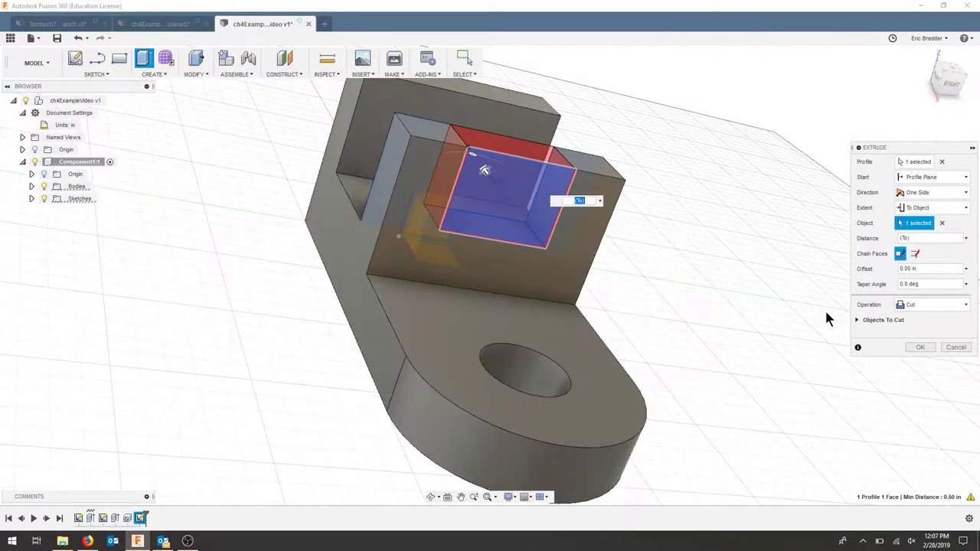
pyautogui.click(920, 347)
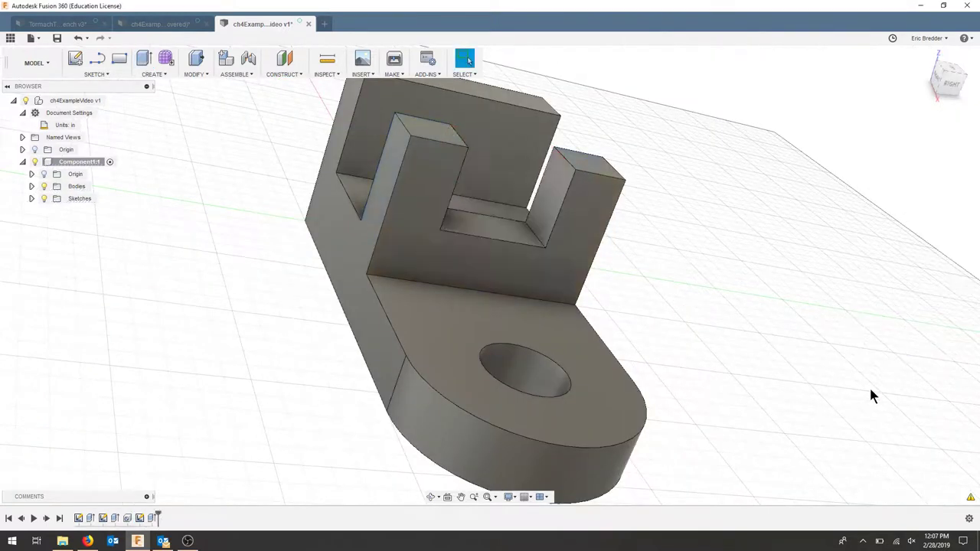
# Rename the latest extrude cut feature in the timeline to rectCut.
pyautogui.keyDown('shift'); pyautogui.moveTo(695, 301); pyautogui.dragTo(730, 308, button='middle'); pyautogui.keyUp('shift')
pyautogui.moveTo(730, 309); pyautogui.dragTo(603, 288)
pyautogui.press('Escape')
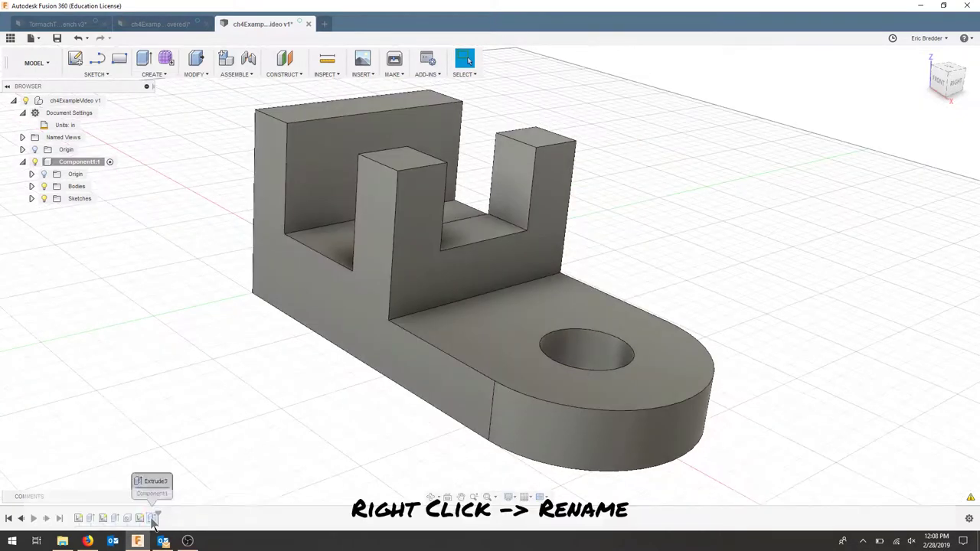
pyautogui.rightClick(152, 518)
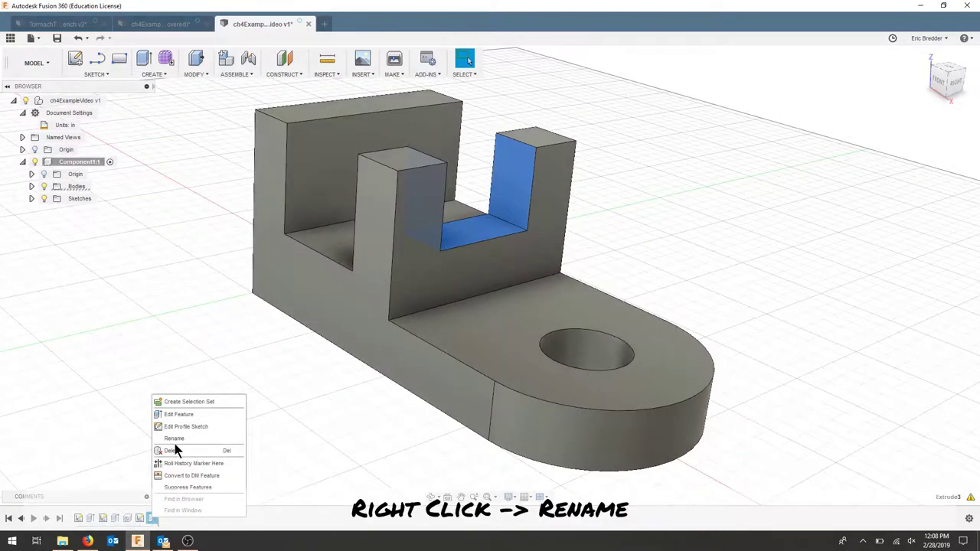
pyautogui.click(174, 438)
pyautogui.write('red')
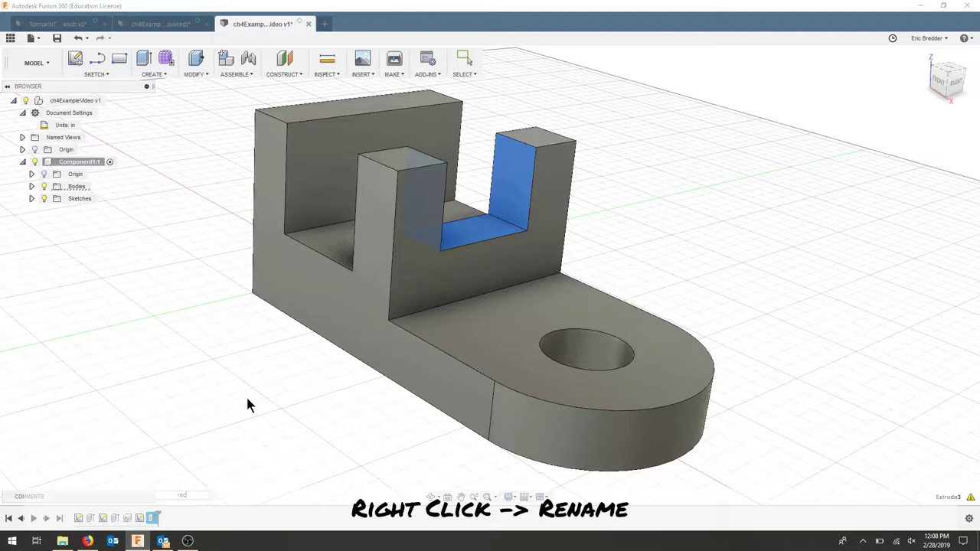
pyautogui.press('Return')
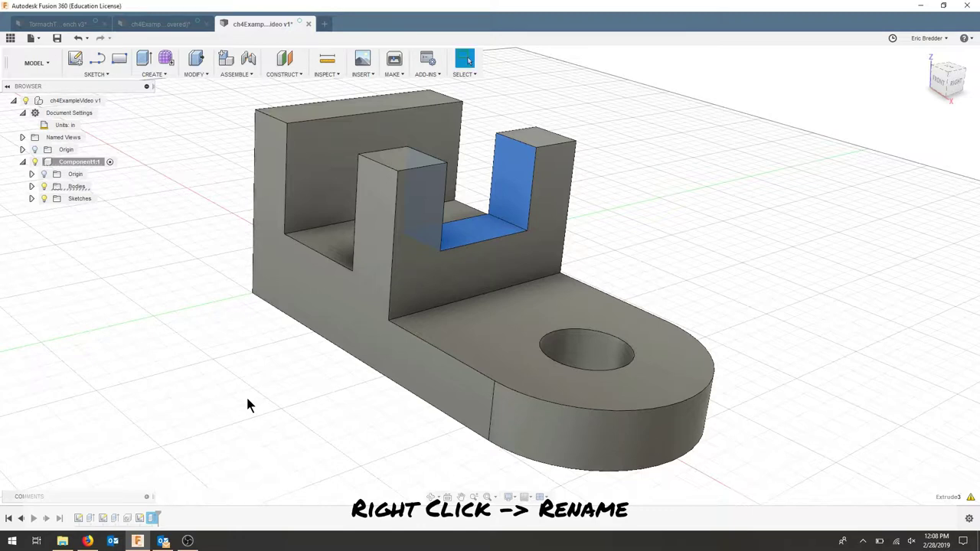
# Rename the rectangle sketch to rectCutSketch.
pyautogui.rightClick(140, 518)
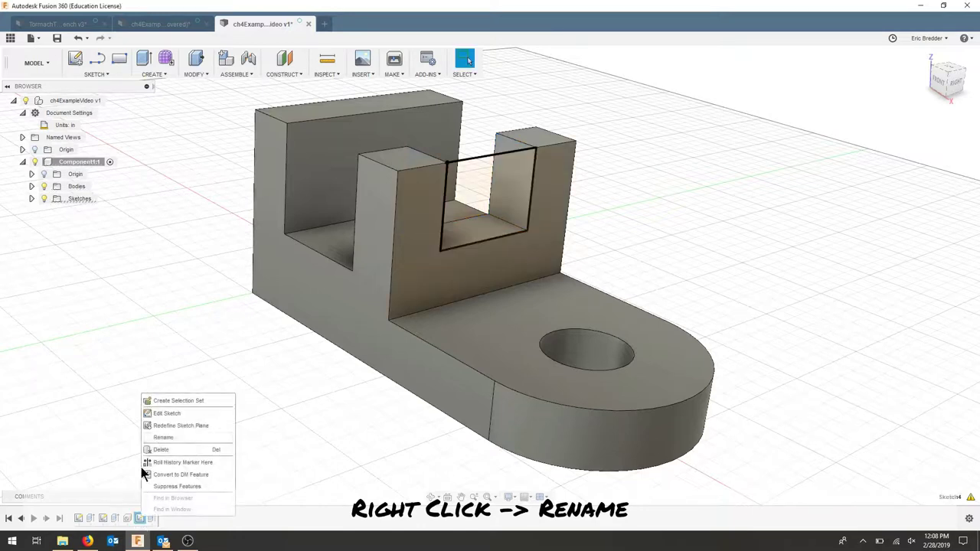
pyautogui.click(188, 437)
pyautogui.write('rect')
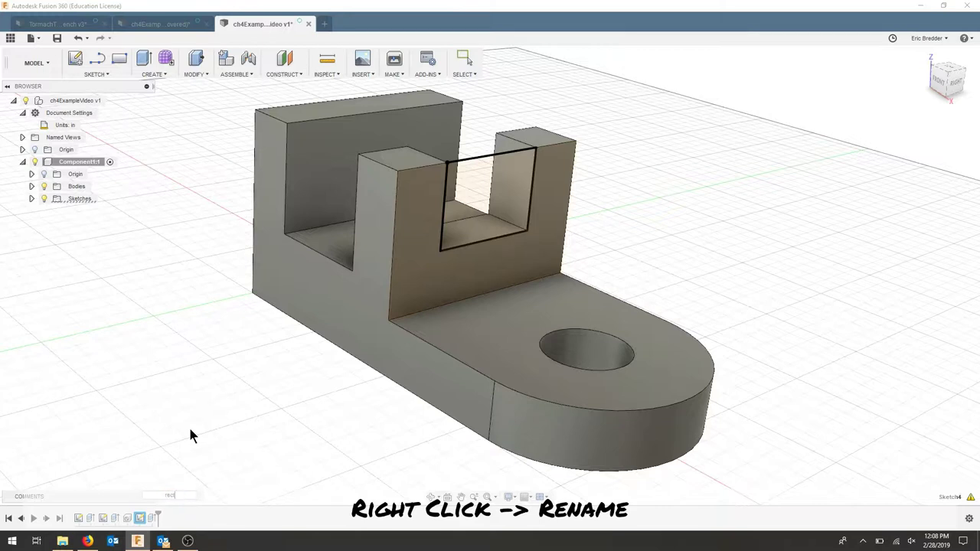
pyautogui.write('CutSket')
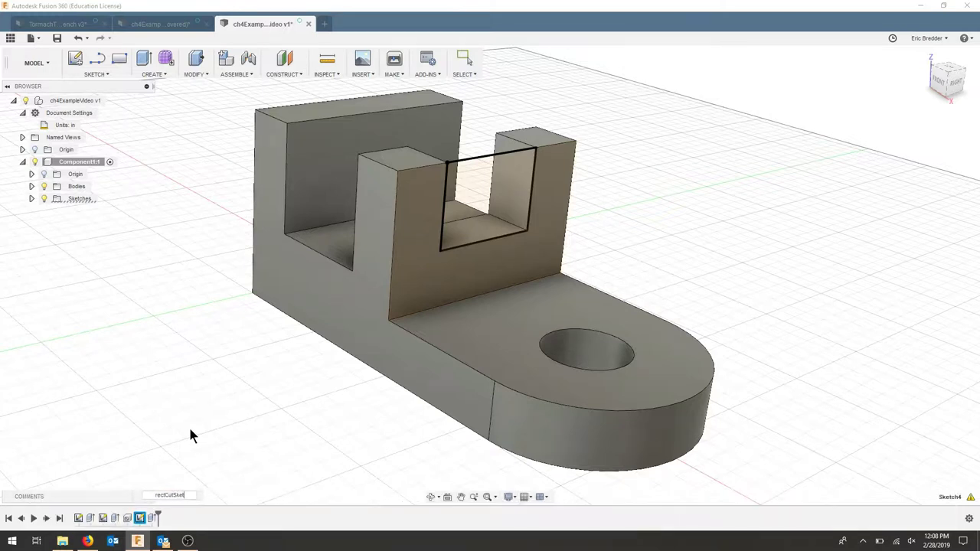
pyautogui.write('ch')
pyautogui.press('Return')
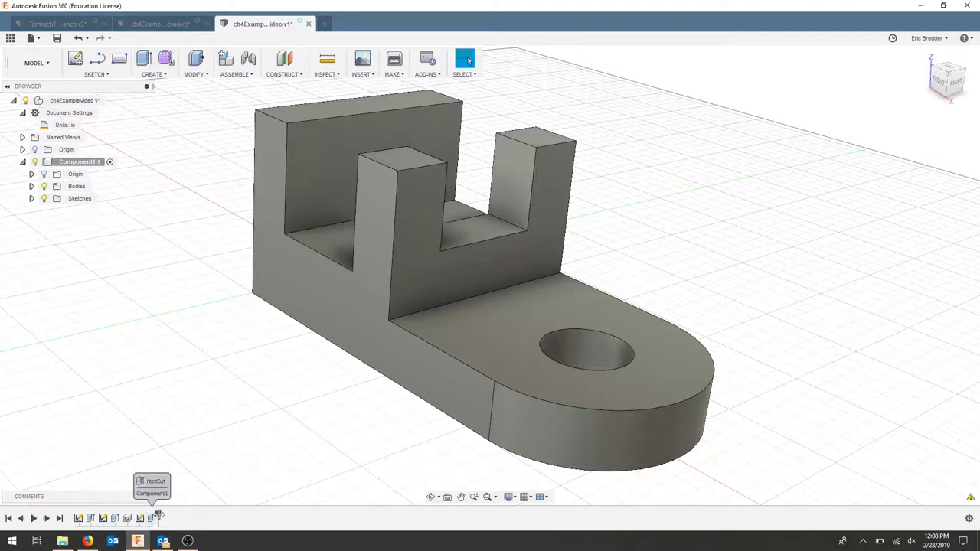
# Roll the timeline back, show the initialGeometry sketch, and start editing it.
pyautogui.moveTo(158, 517); pyautogui.dragTo(74, 517)
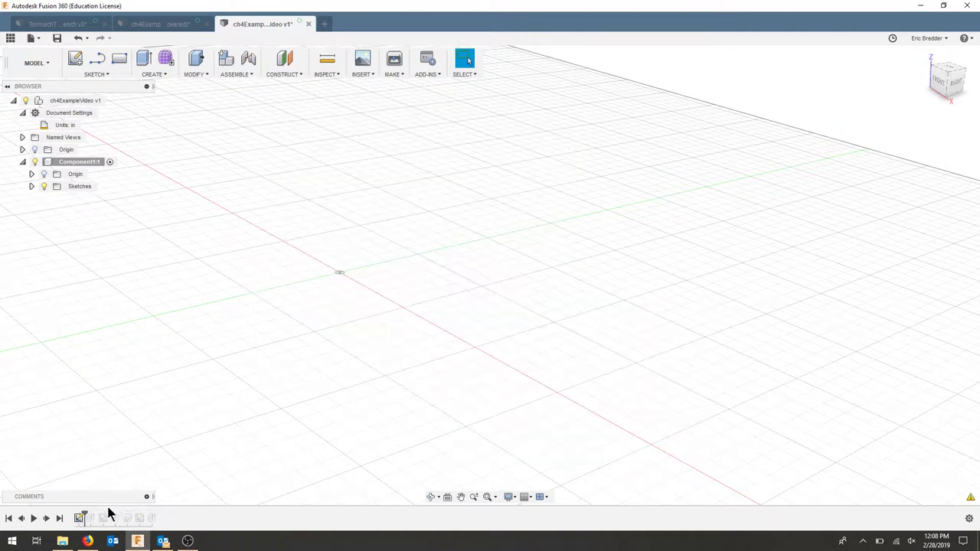
pyautogui.click(32, 186)
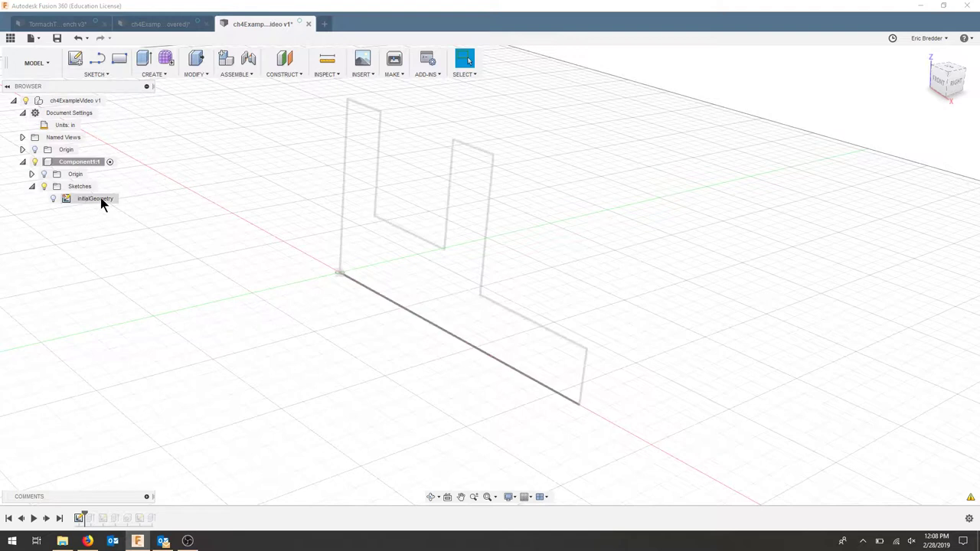
pyautogui.click(53, 198)
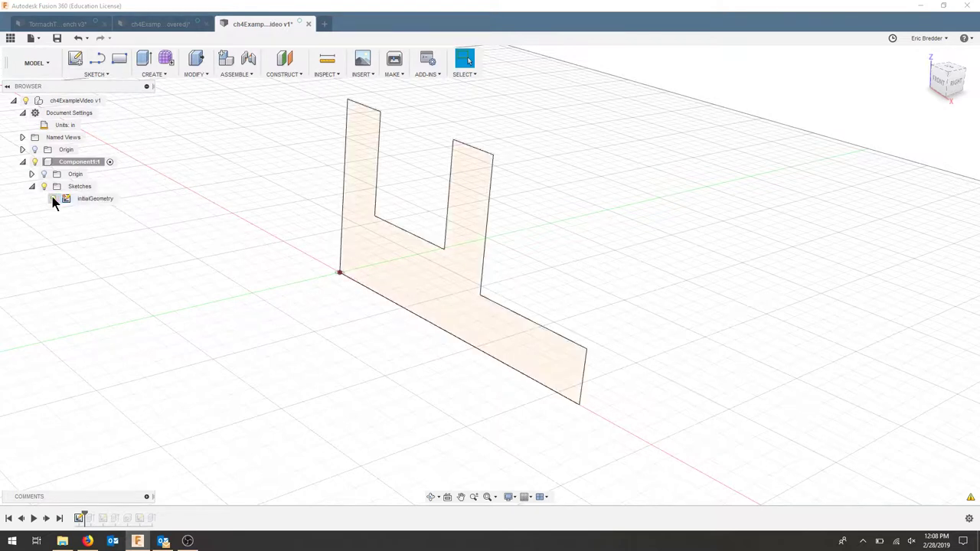
pyautogui.rightClick(79, 518)
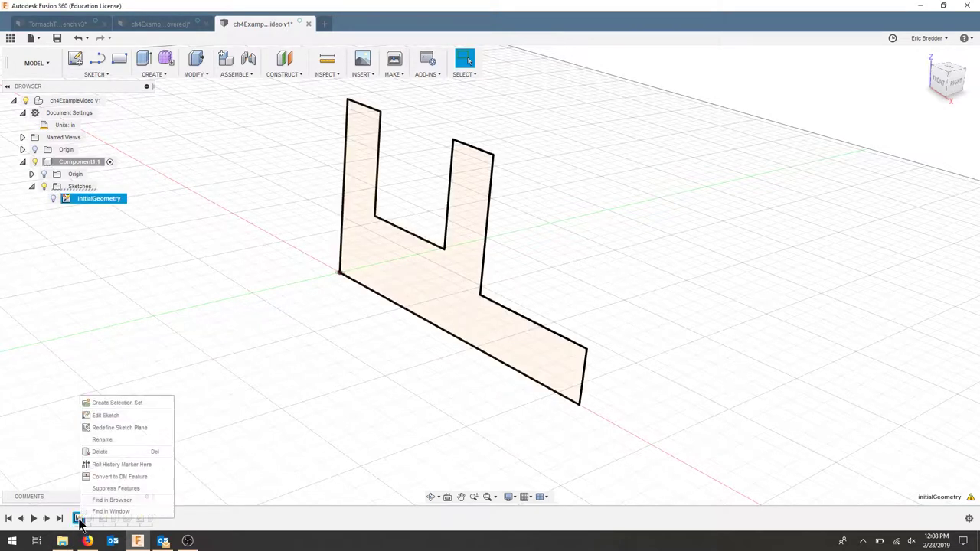
pyautogui.click(115, 415)
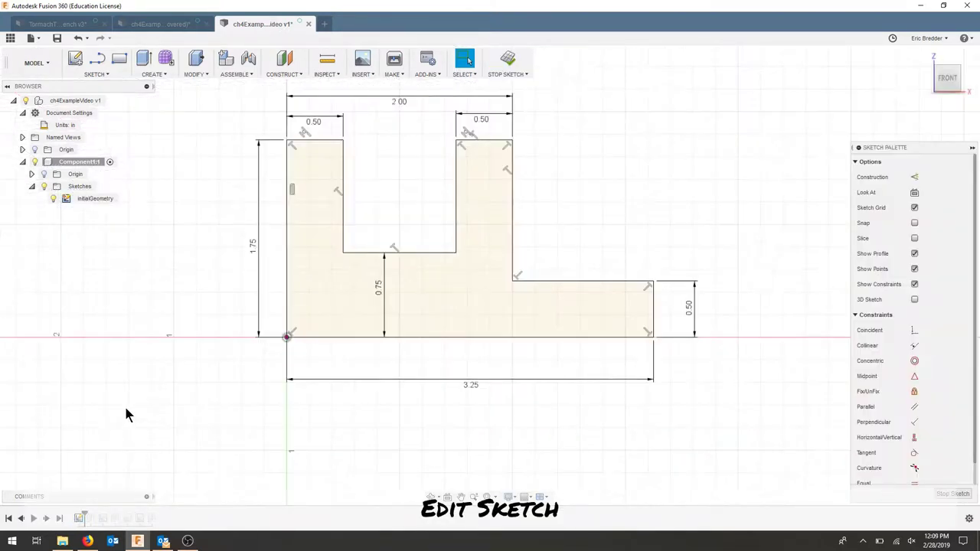
# Fillet the inner corner with a 0.25 in radius and finish the sketch.
pyautogui.click(98, 74)
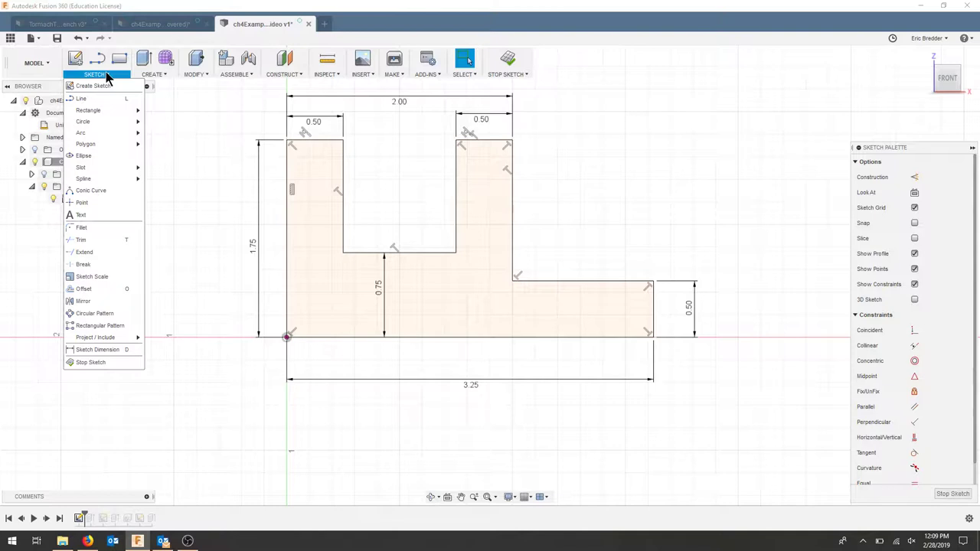
pyautogui.click(107, 227)
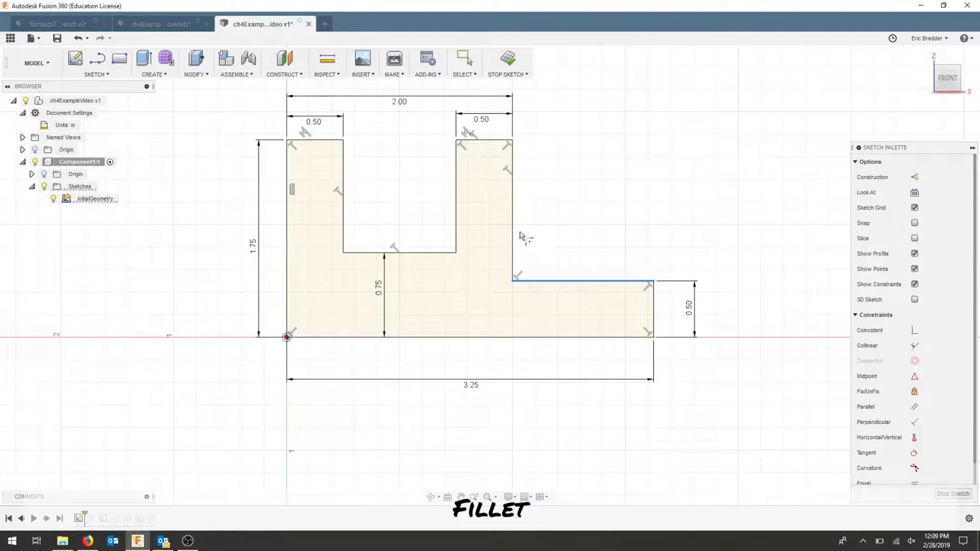
pyautogui.click(513, 233)
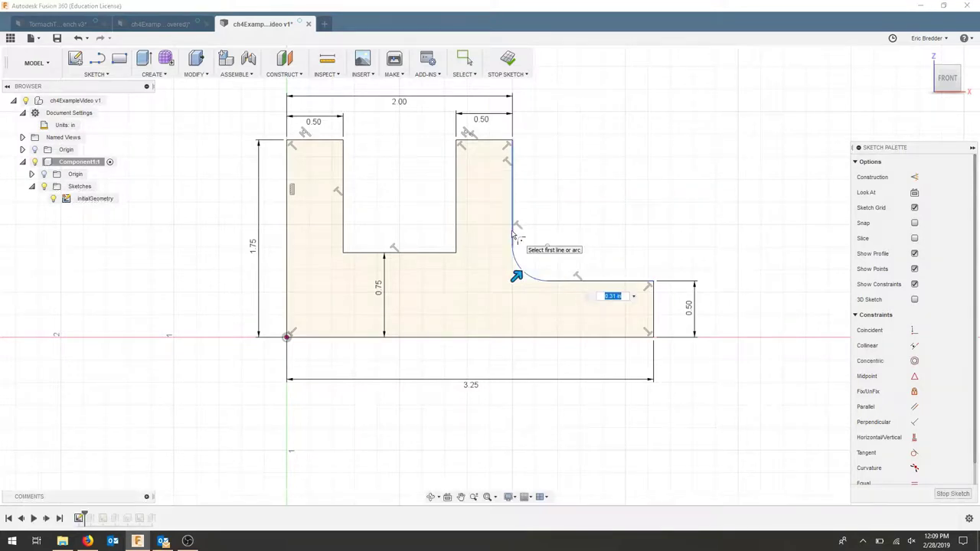
pyautogui.write('.2')
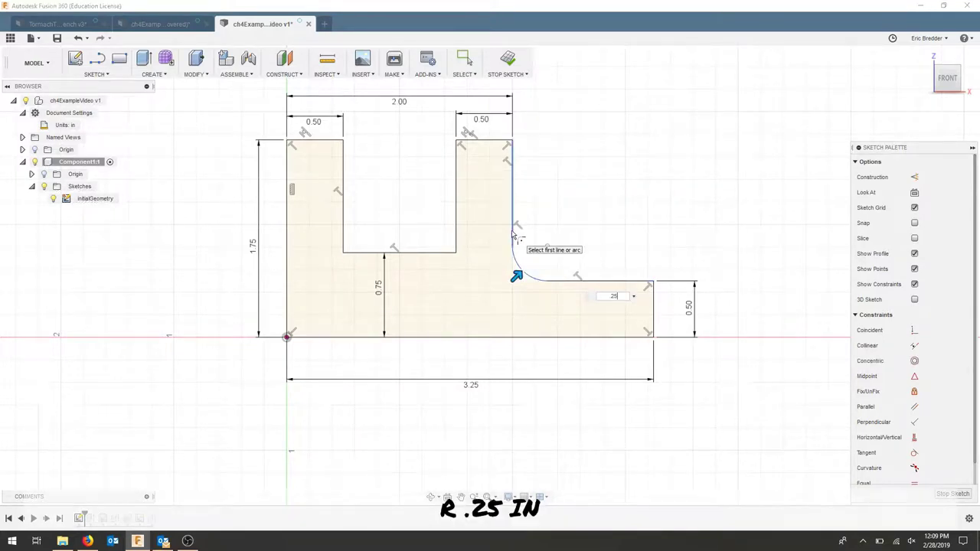
pyautogui.write('5')
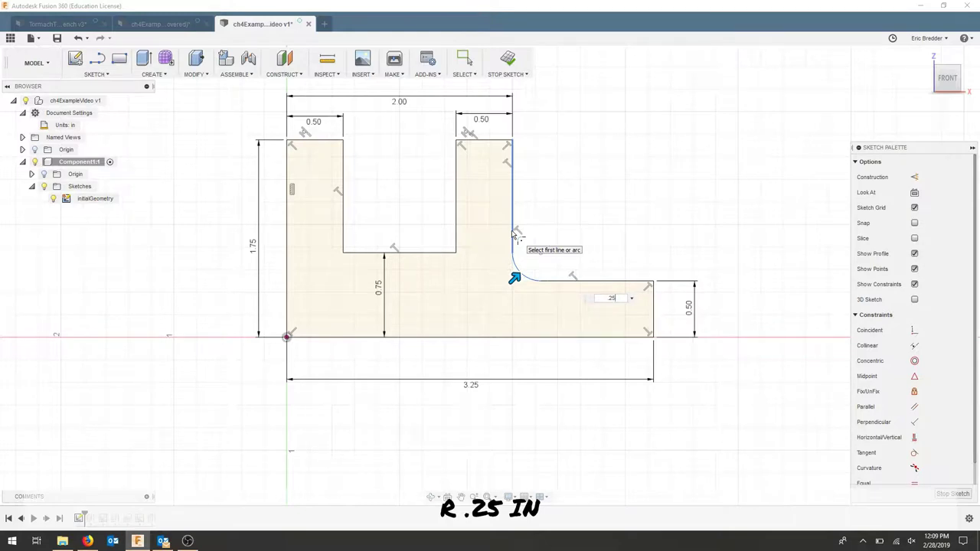
pyautogui.press('Return')
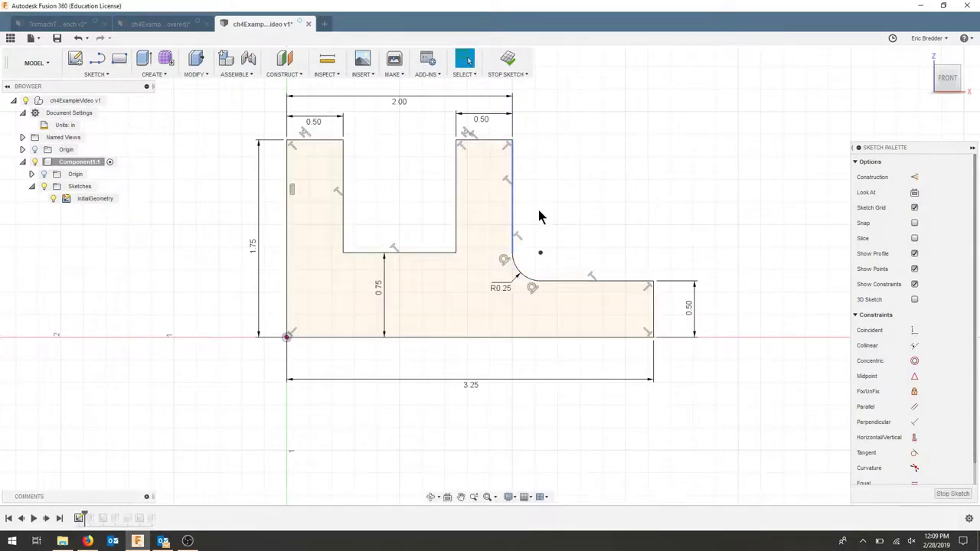
pyautogui.click(508, 61)
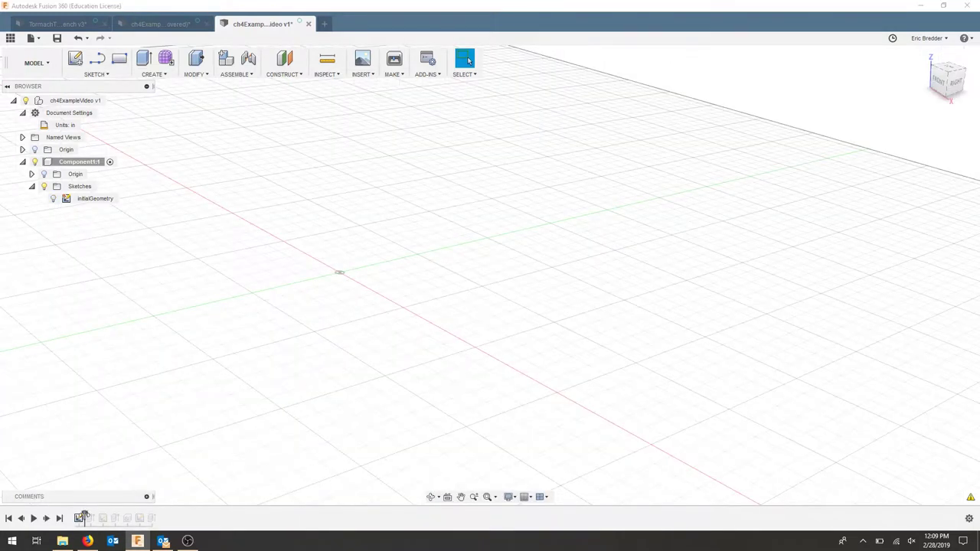
# Roll the timeline marker to the end so the solid shows the filleted corner.
pyautogui.moveTo(84, 518); pyautogui.dragTo(158, 518)
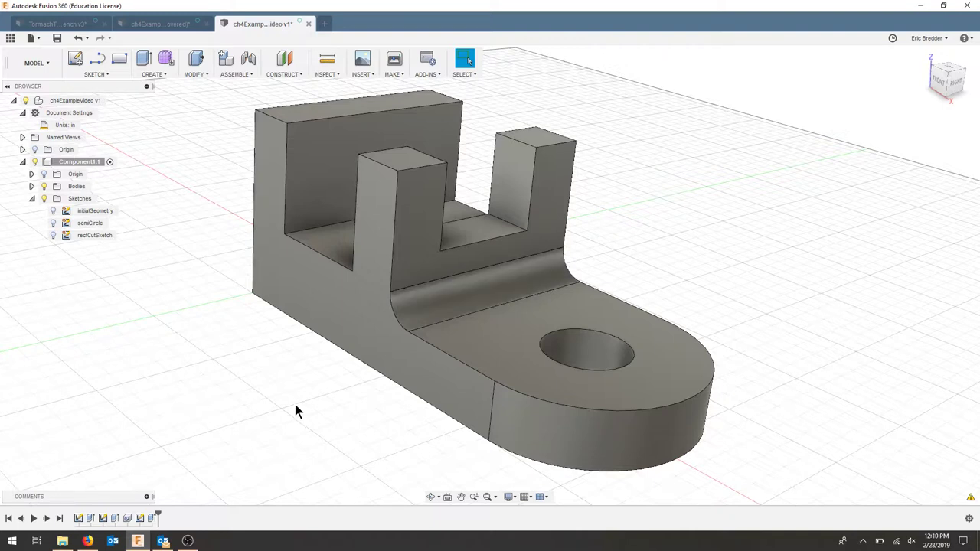
pyautogui.moveTo(156, 518)
pyautogui.mouseDown()
pyautogui.moveTo(146, 518)
pyautogui.moveTo(169, 517)
pyautogui.mouseUp()
# Edit the rectCut feature to use an All extent through both uprights.
pyautogui.click(511, 197)
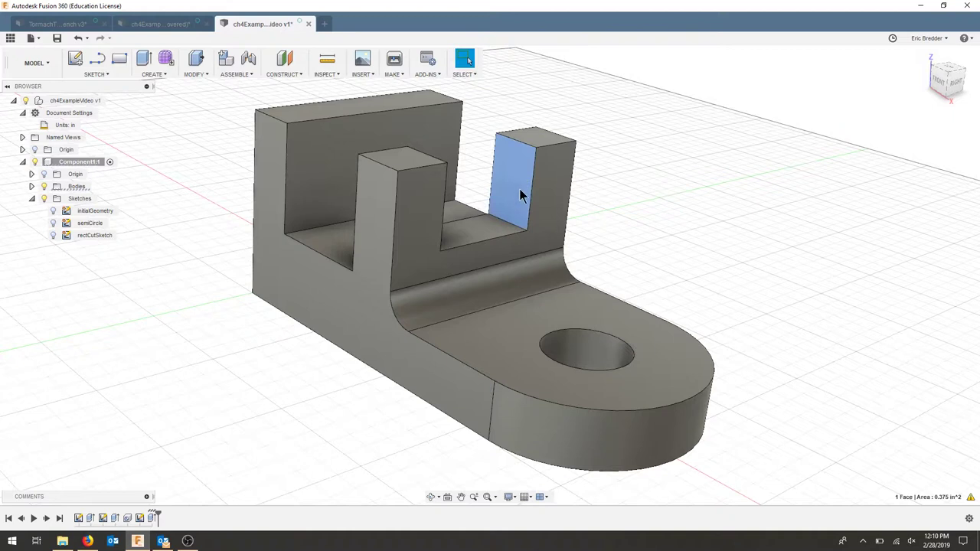
pyautogui.rightClick(511, 184)
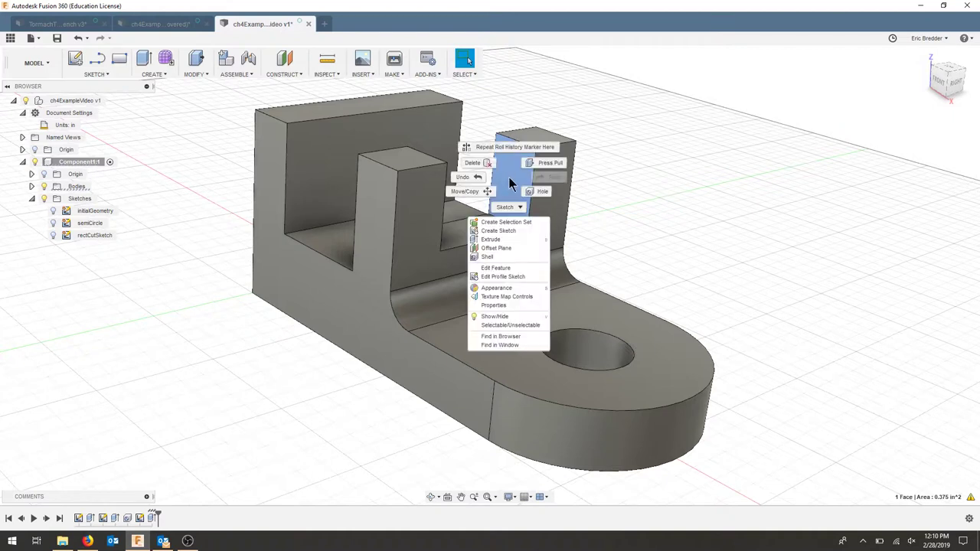
pyautogui.click(511, 267)
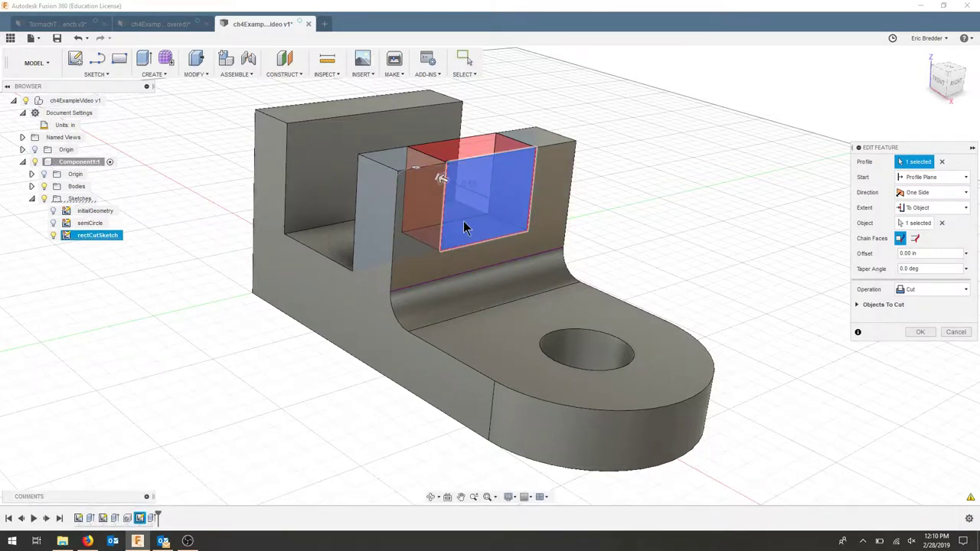
pyautogui.click(968, 211)
pyautogui.click(918, 242)
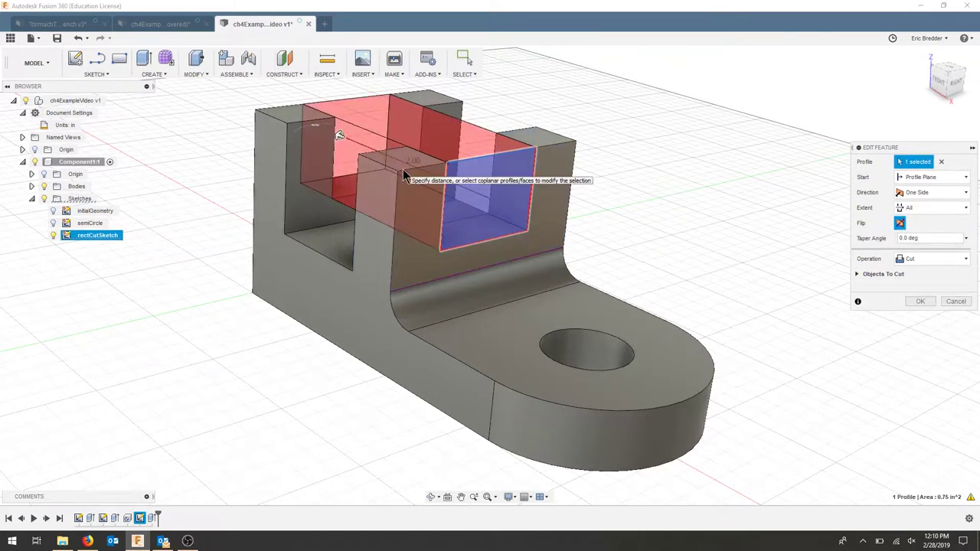
pyautogui.click(925, 297)
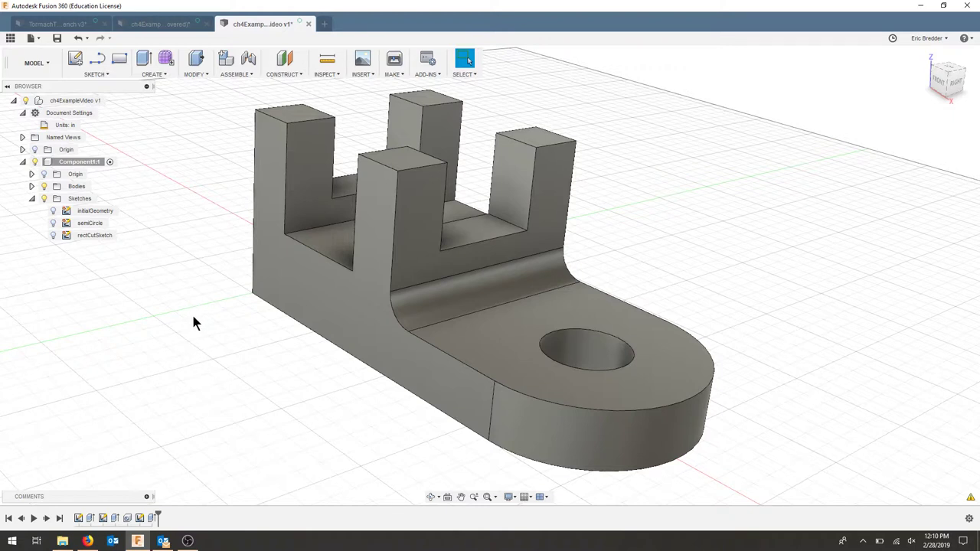
# Apply the Metal > Aluminum physical material to Component1's bracket body.
pyautogui.rightClick(80, 162)
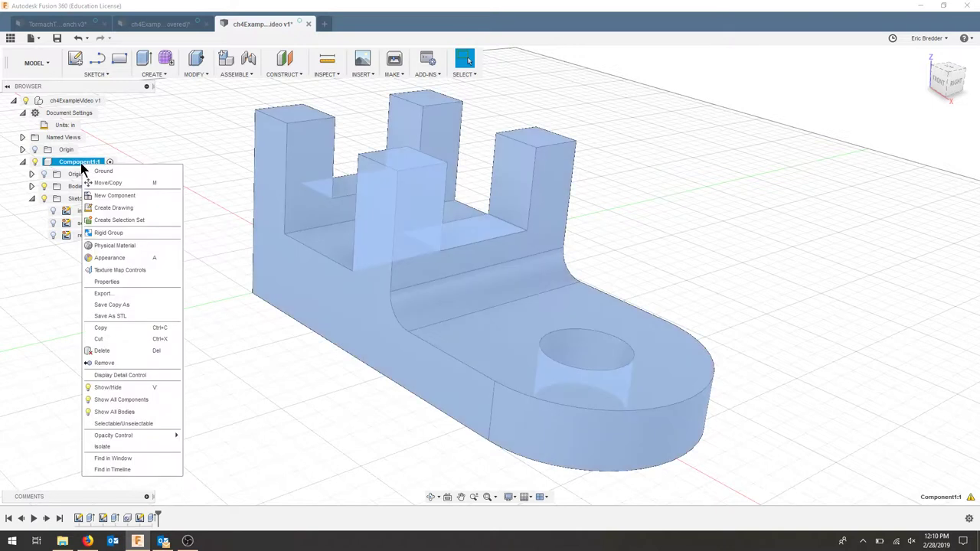
pyautogui.click(116, 245)
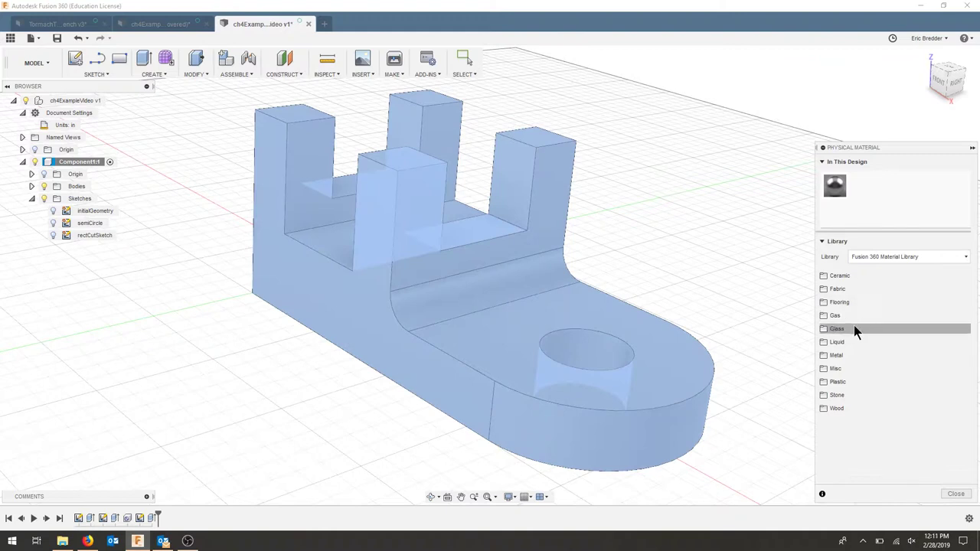
pyautogui.click(838, 356)
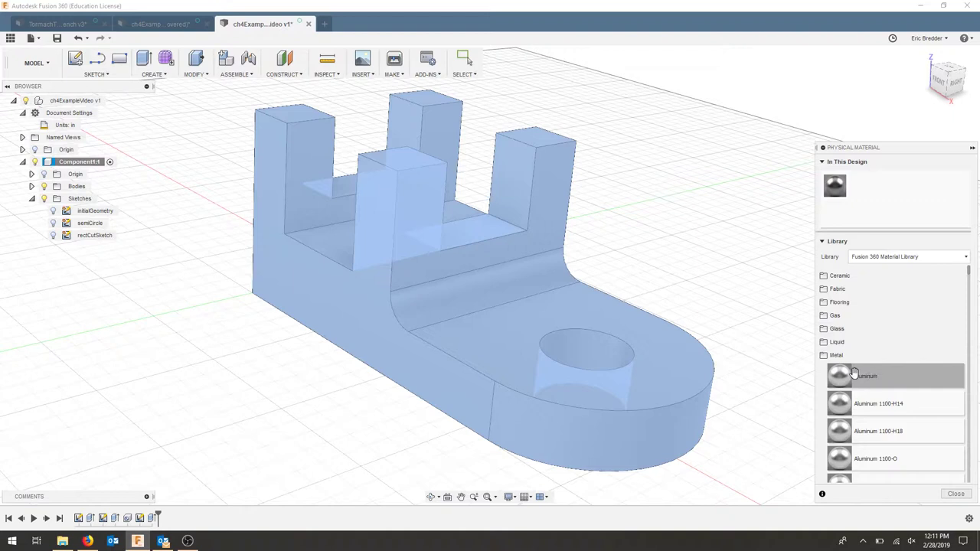
pyautogui.moveTo(880, 377); pyautogui.dragTo(518, 323)
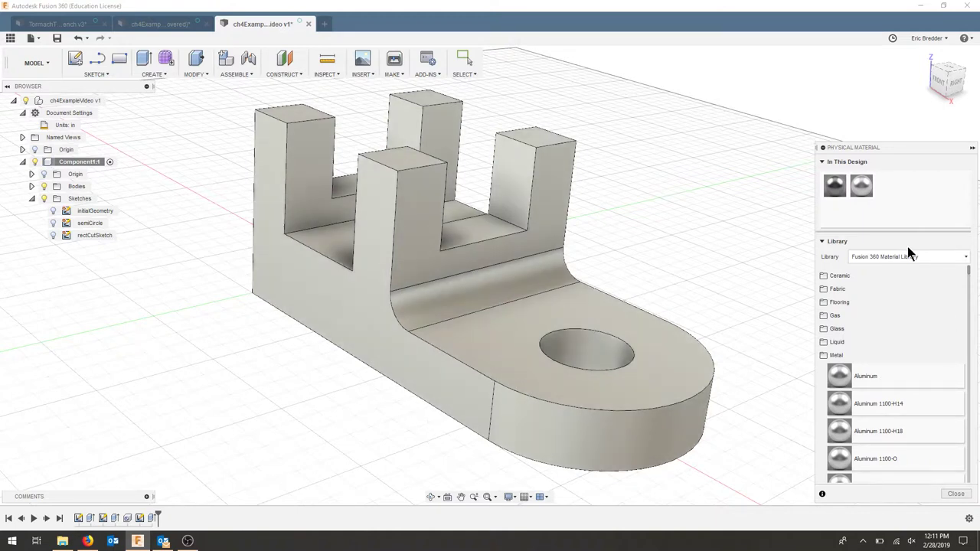
pyautogui.click(955, 494)
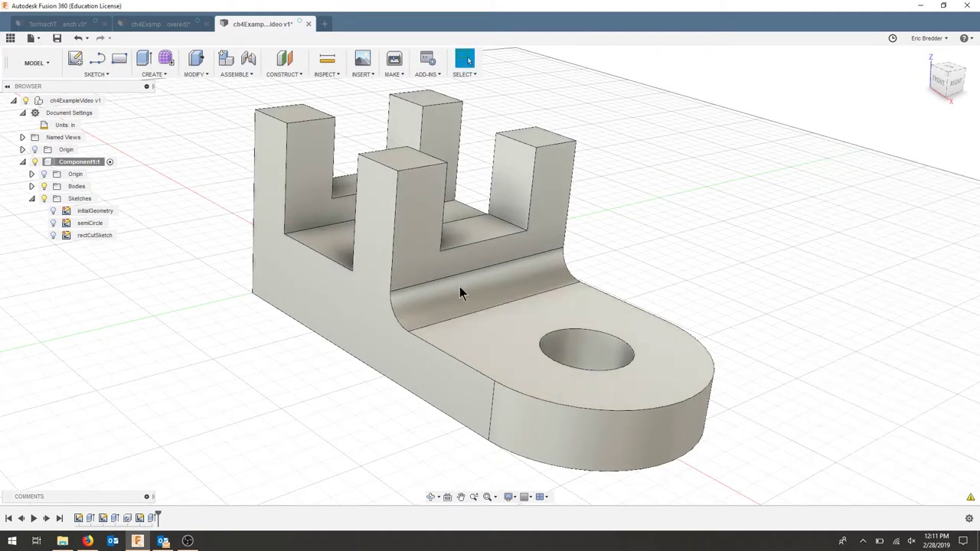
# Apply the Metal > Aluminum > Anodized Glossy (Blue) appearance to Component1's bracket body.
pyautogui.rightClick(81, 162)
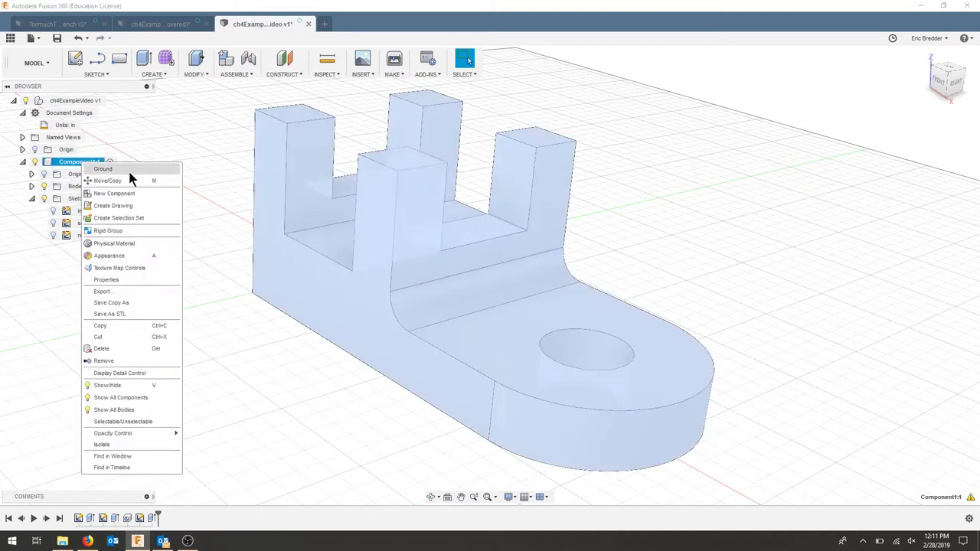
pyautogui.click(129, 257)
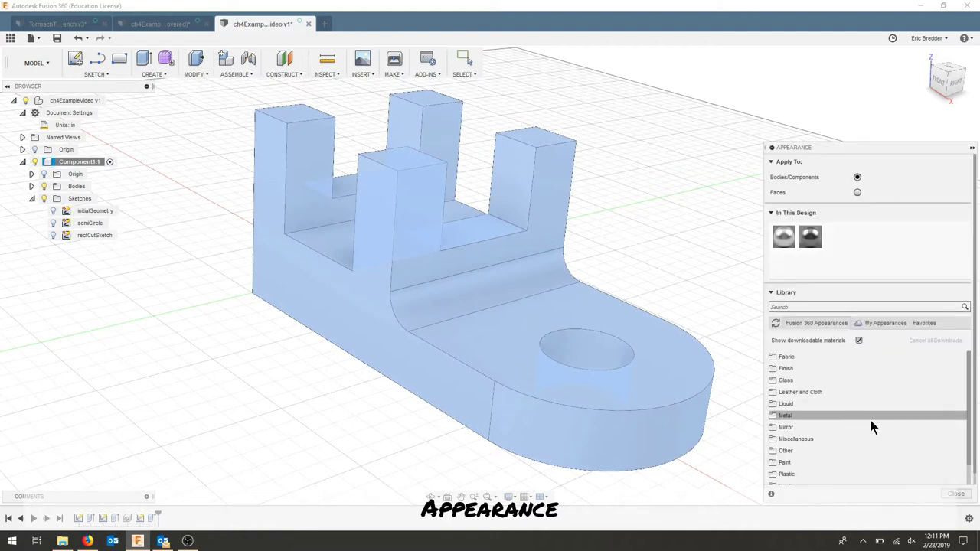
pyautogui.click(783, 416)
pyautogui.click(840, 429)
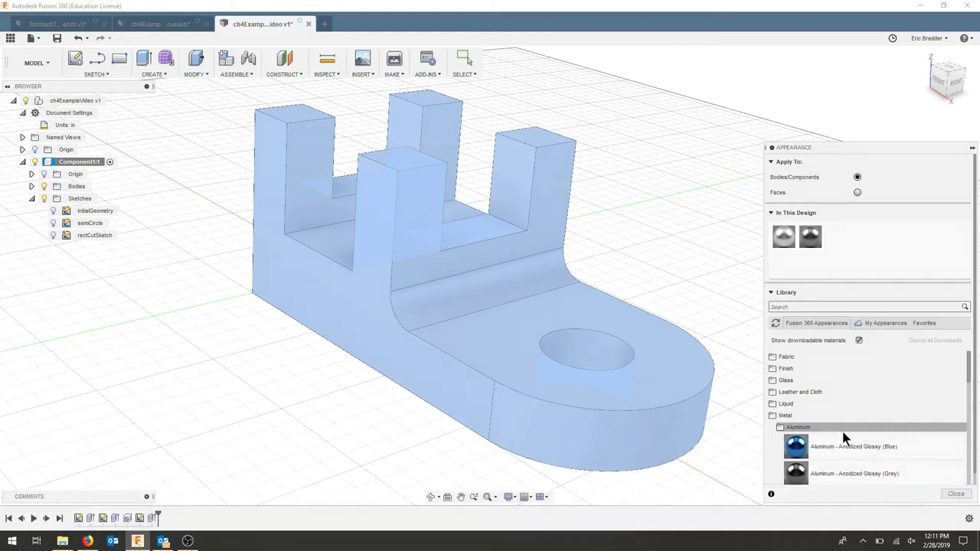
pyautogui.scroll(-2, 873, 433)
pyautogui.moveTo(886, 376); pyautogui.dragTo(498, 336)
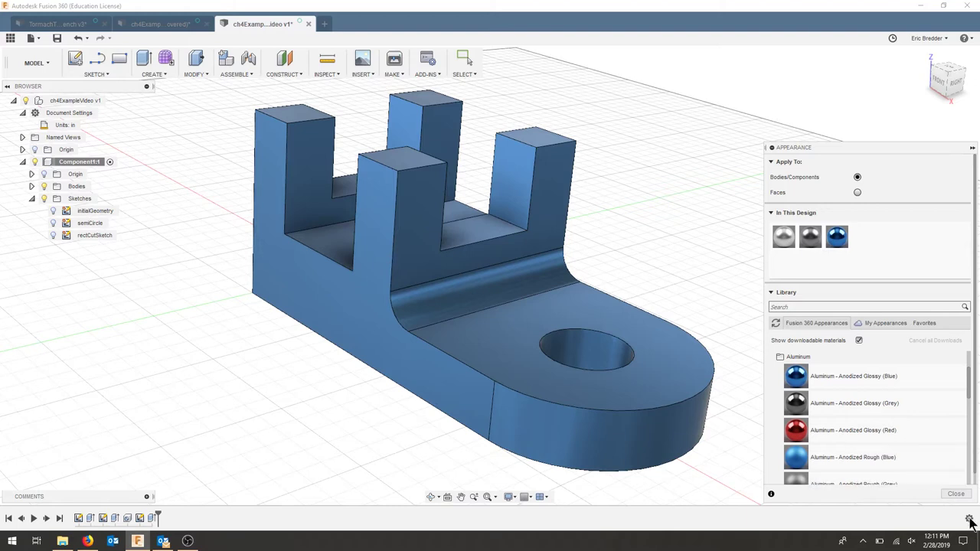
pyautogui.click(955, 494)
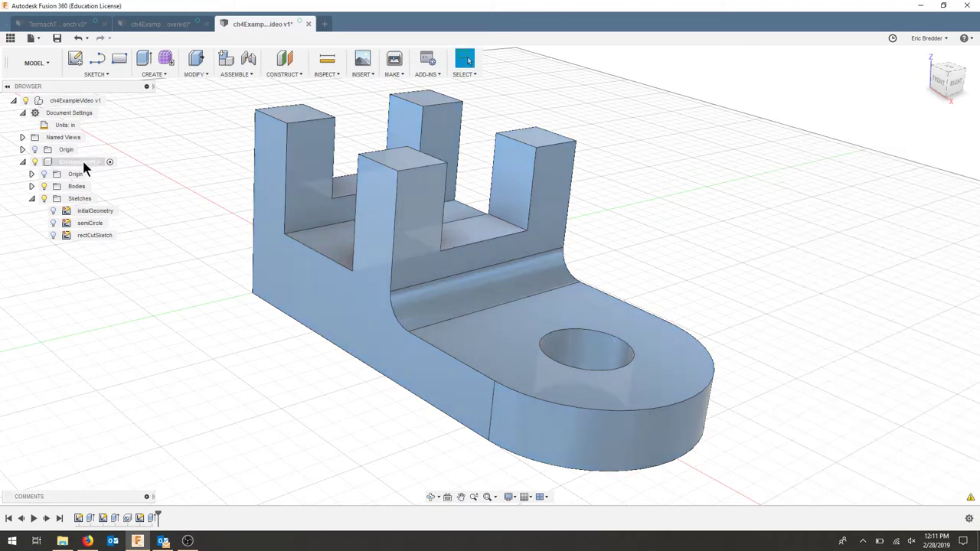
pyautogui.rightClick(83, 163)
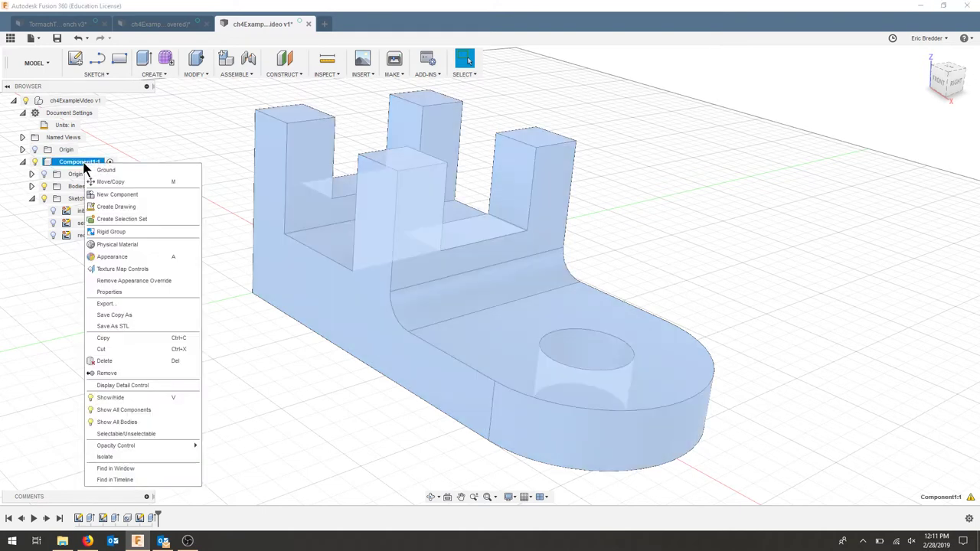
pyautogui.click(118, 292)
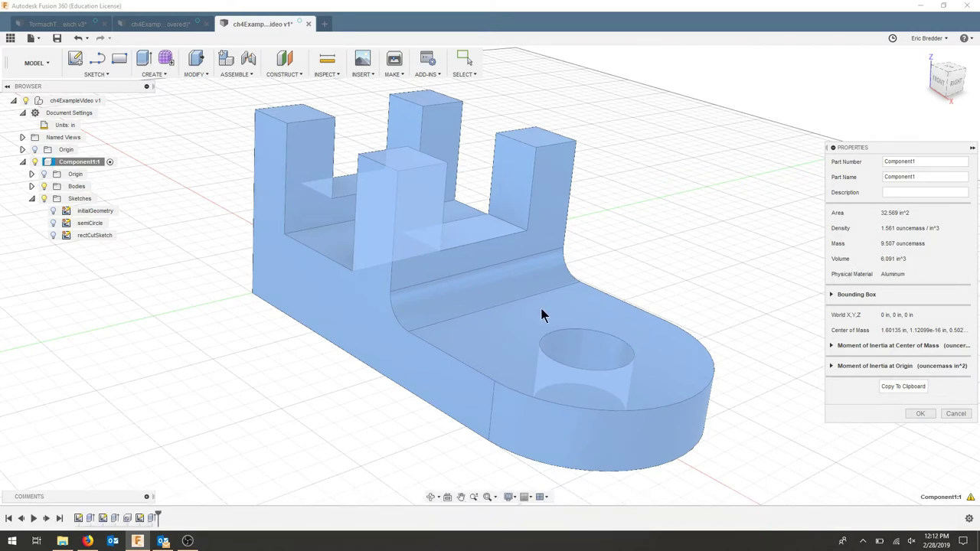
pyautogui.press('Escape')
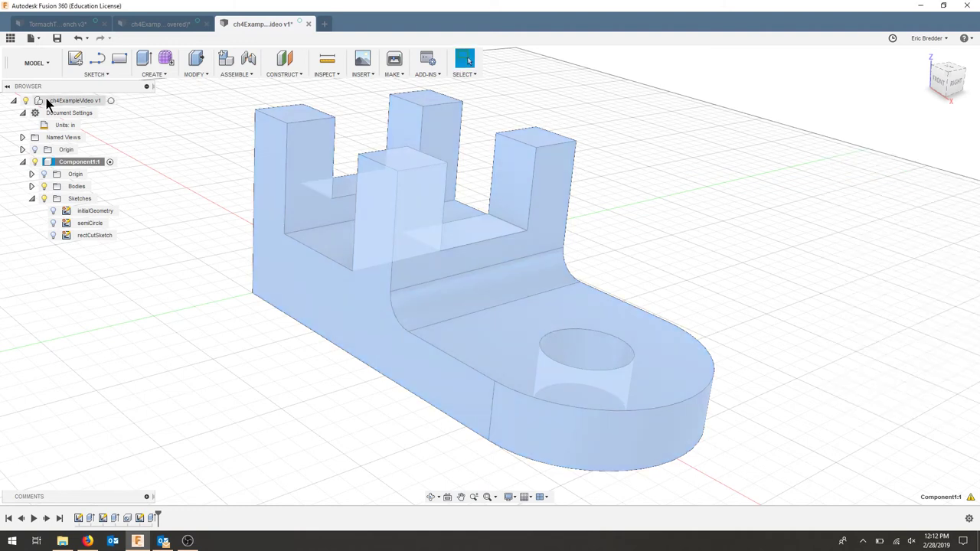